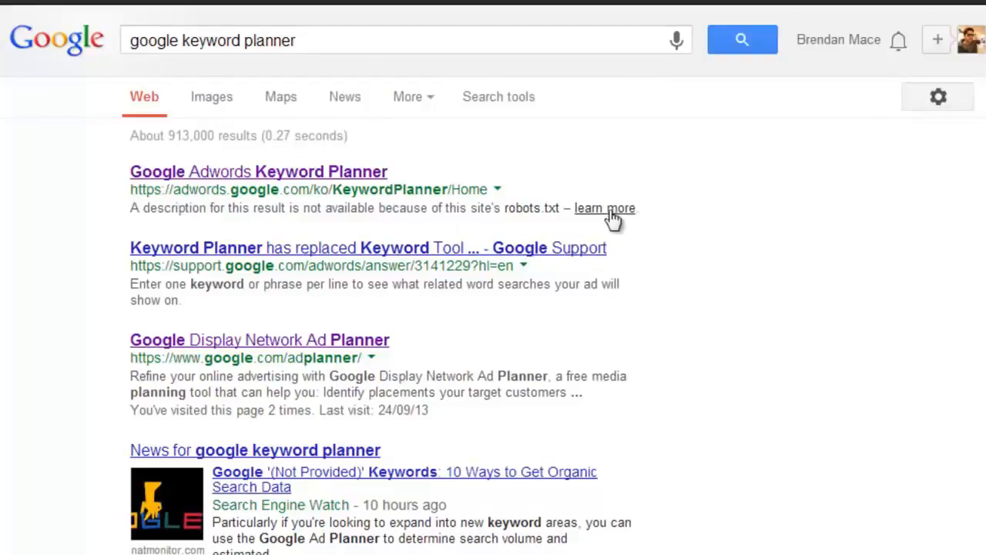
- Open the Keyword Planner and search for new keyword ideas for the product or service "tooth"
click(322, 172)
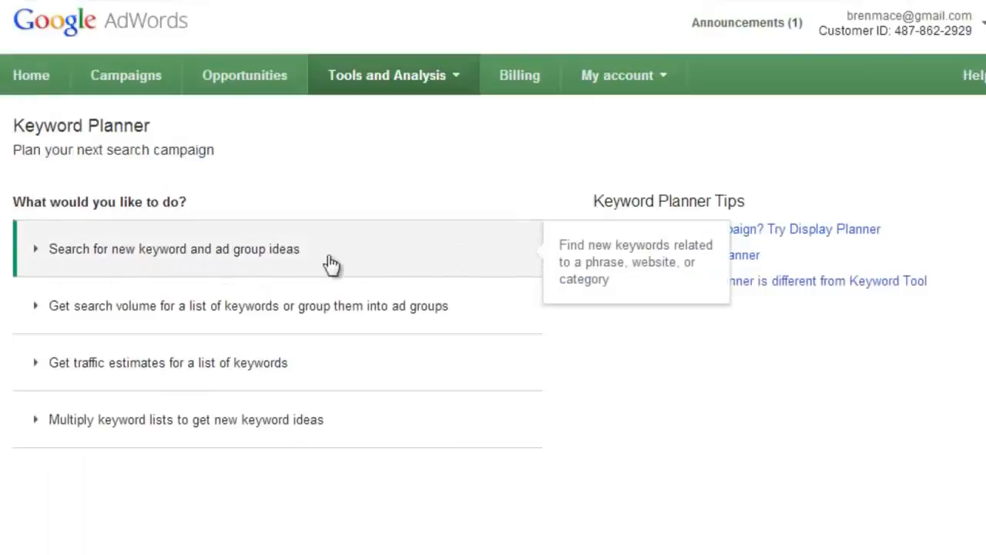
click(279, 262)
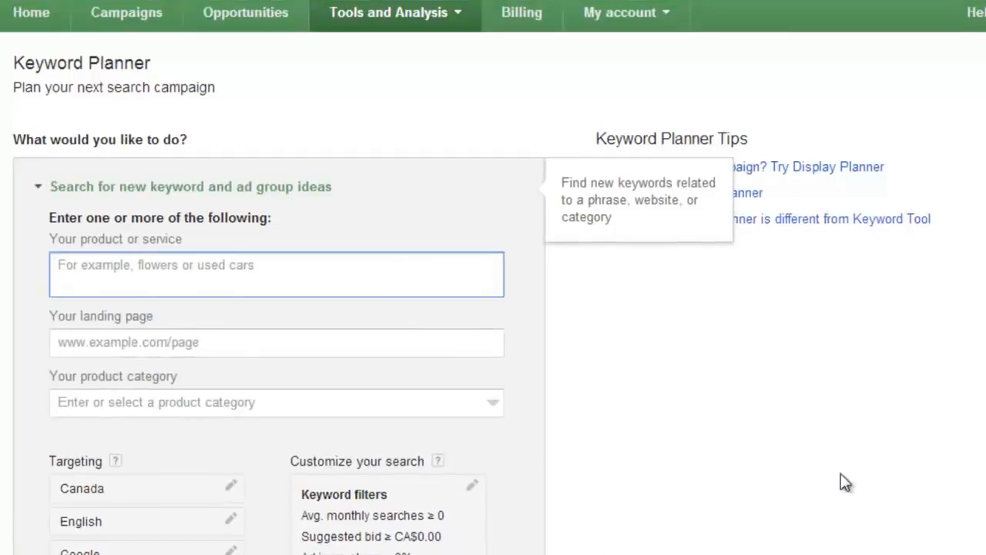
text(toot)
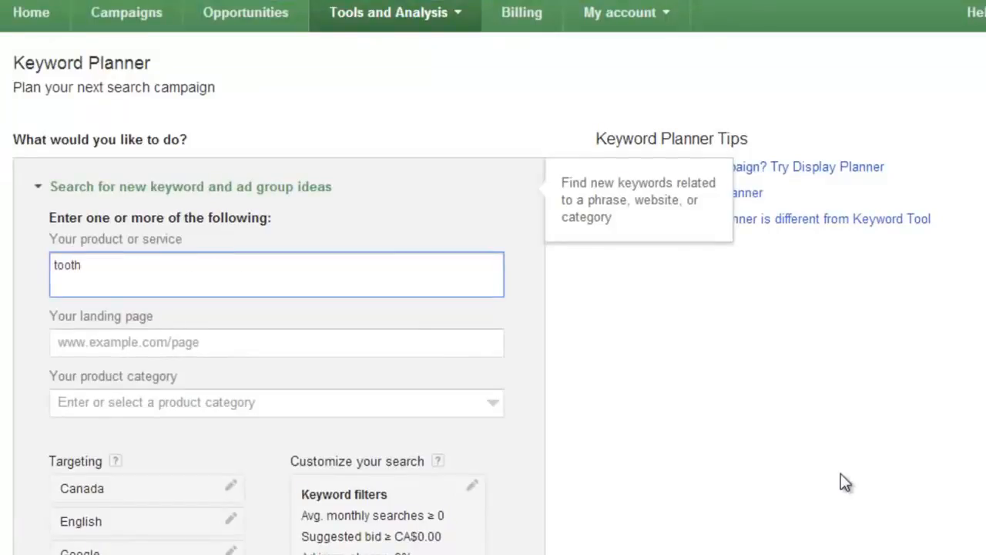
text(h)
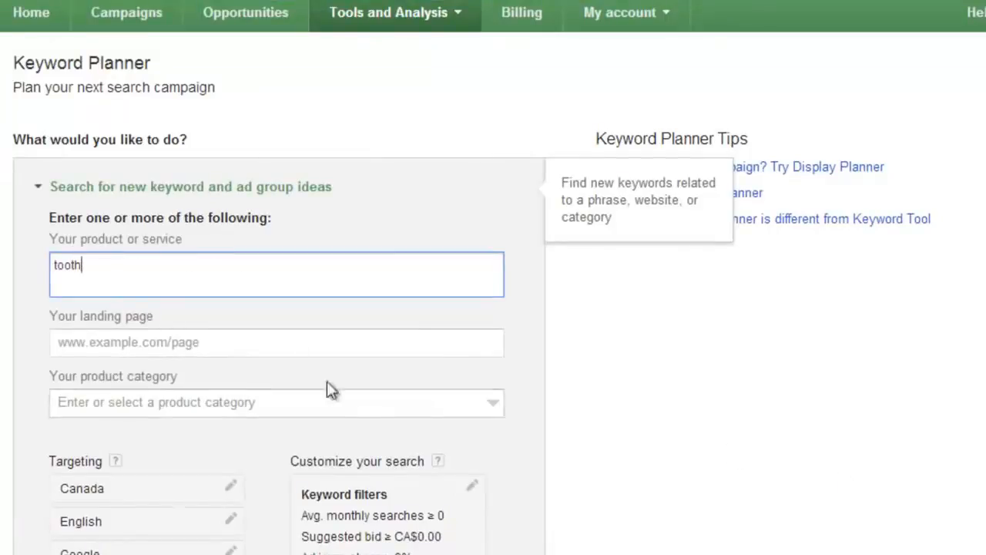
scroll(330, 390, down, 4)
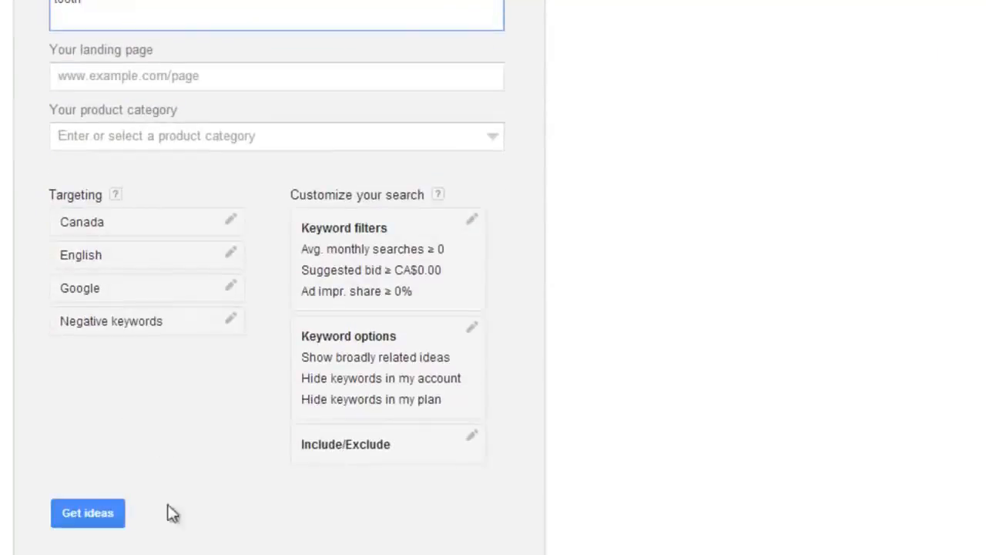
click(87, 513)
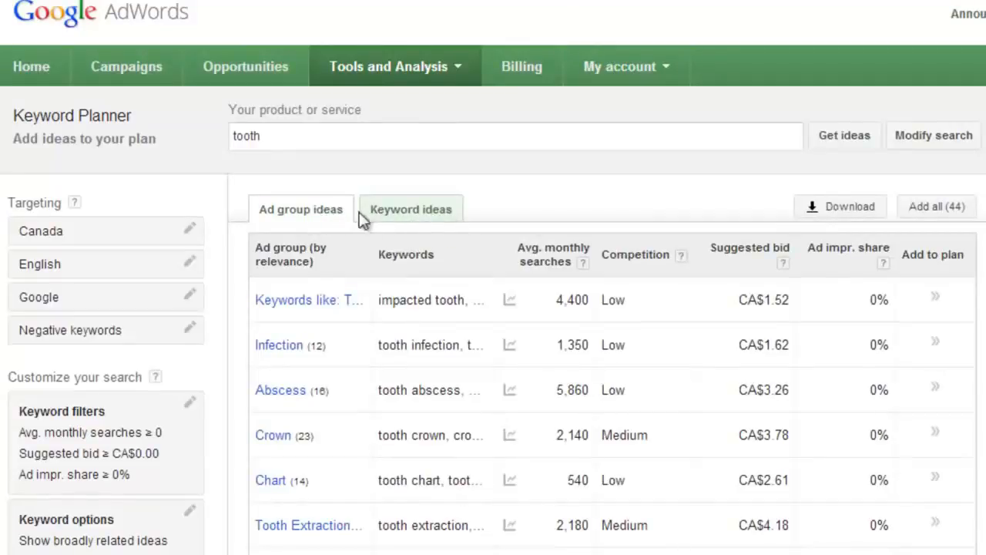
- Switch to the keyword ideas and review the suggested keywords with their searches, competition and bids
click(427, 216)
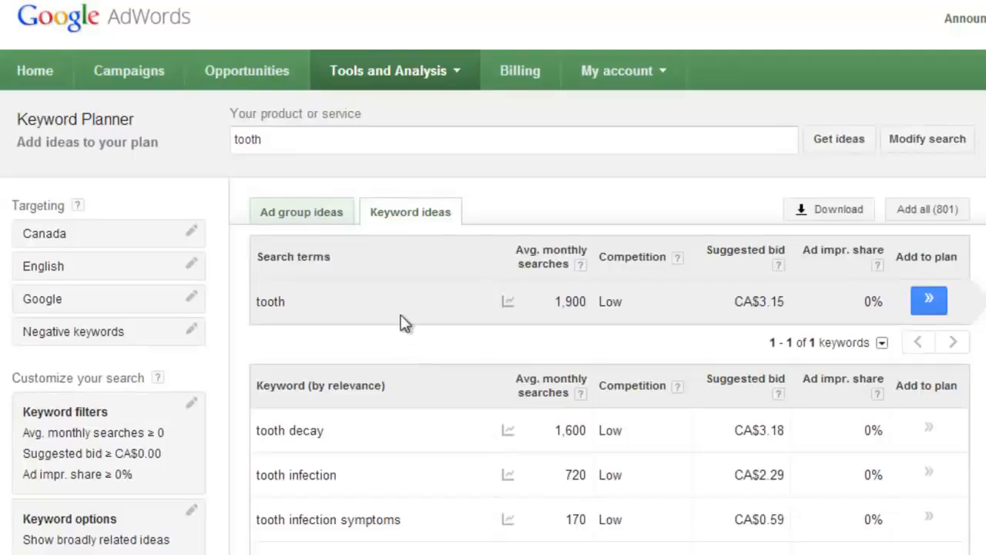
scroll(339, 377, down, 1)
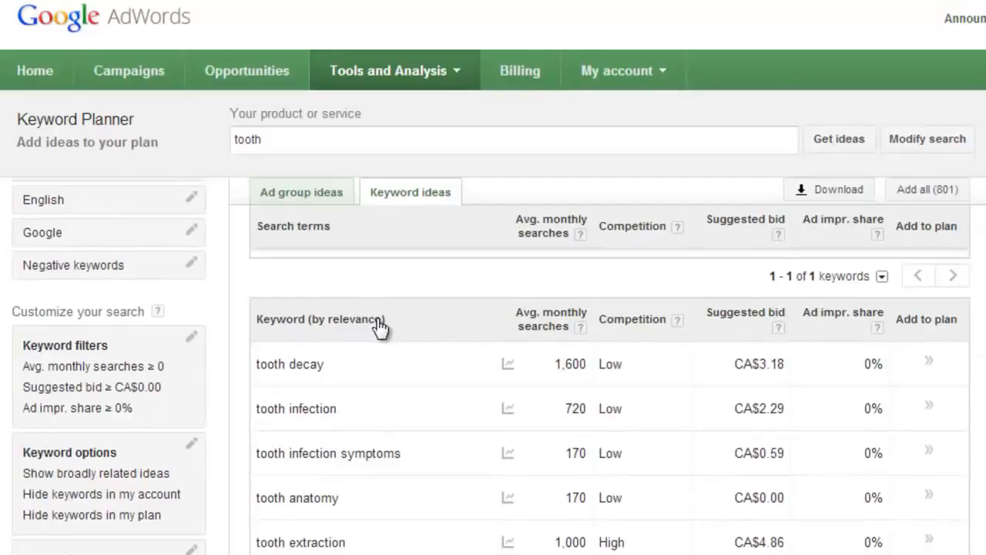
scroll(395, 339, down, 3)
scroll(396, 337, down, 1)
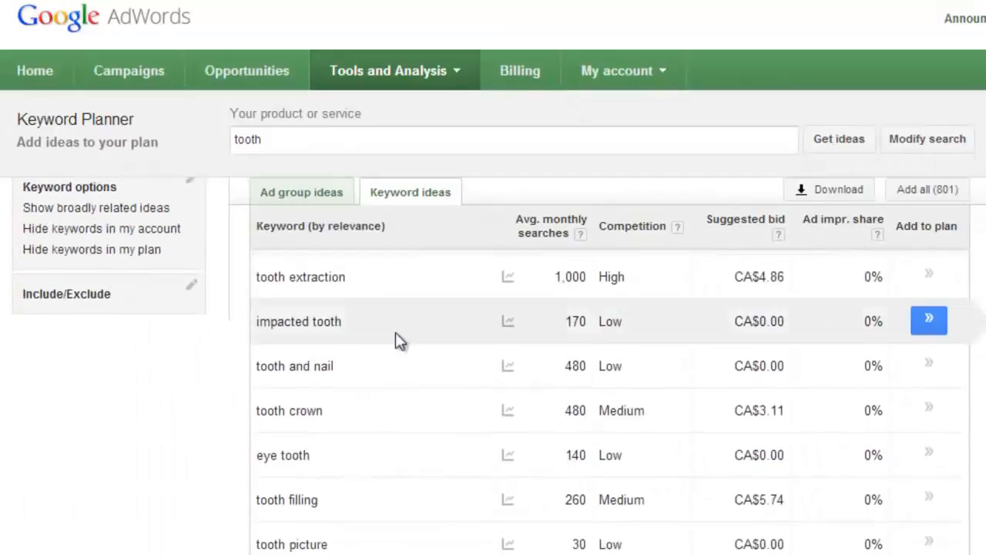
scroll(403, 370, up, 2)
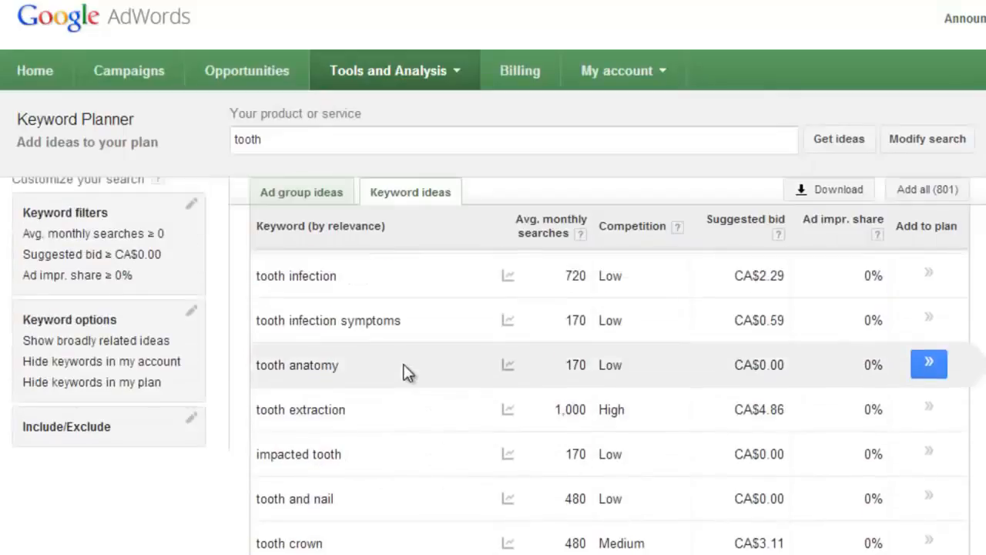
scroll(402, 366, up, 3)
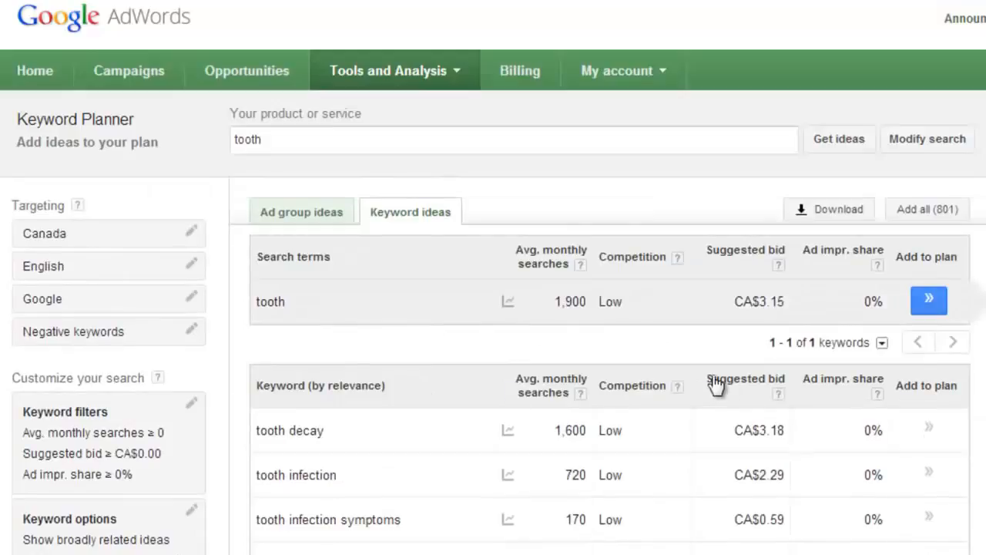
scroll(767, 470, down, 1)
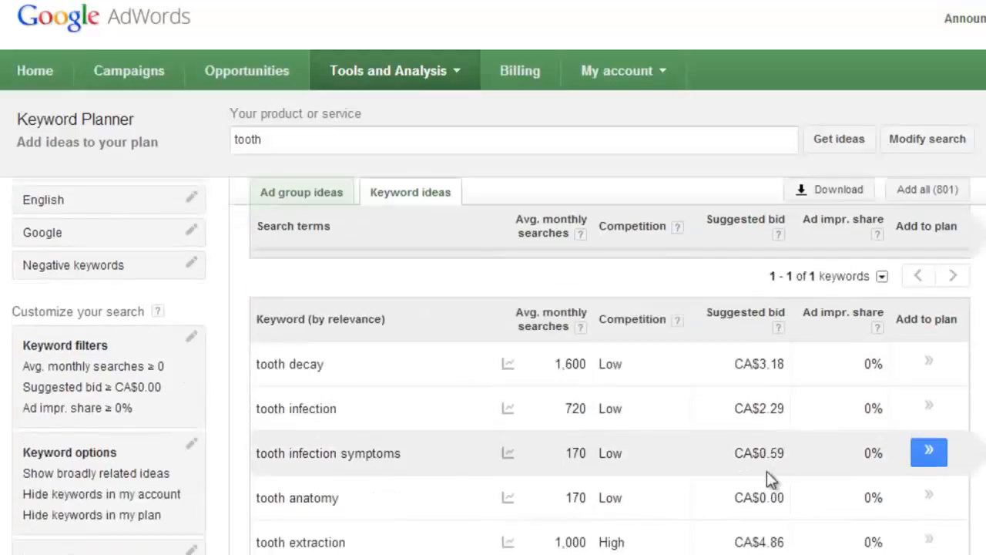
scroll(766, 471, up, 1)
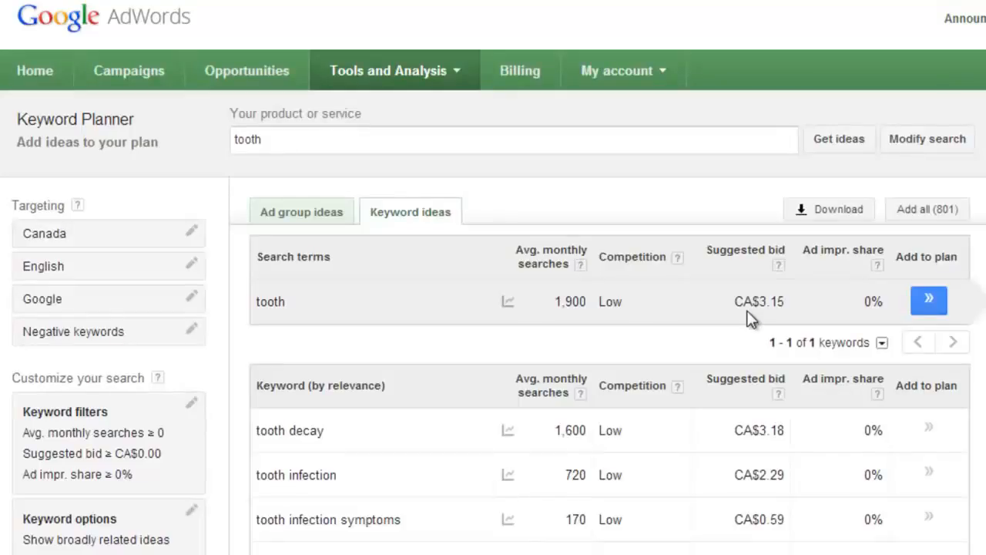
scroll(749, 318, down, 5)
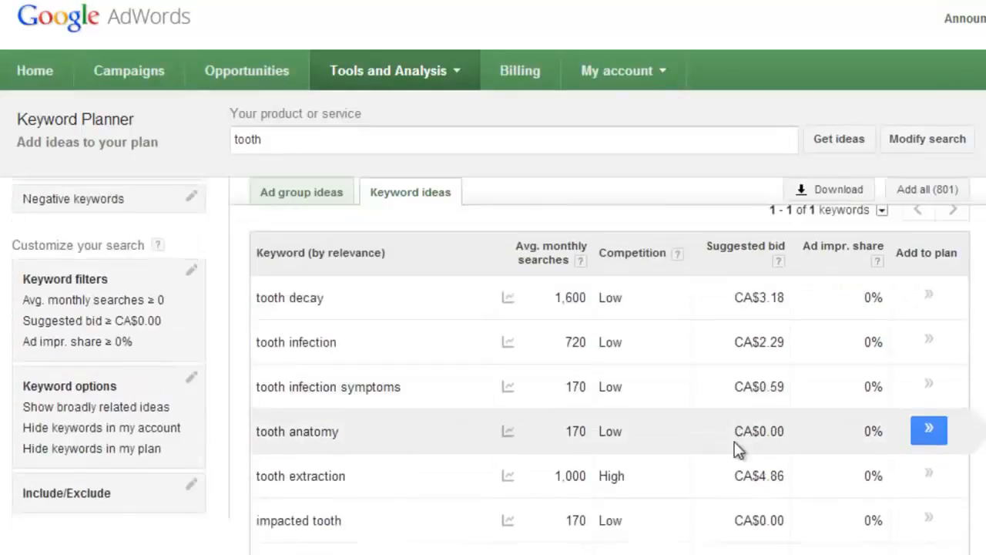
scroll(738, 314, up, 1)
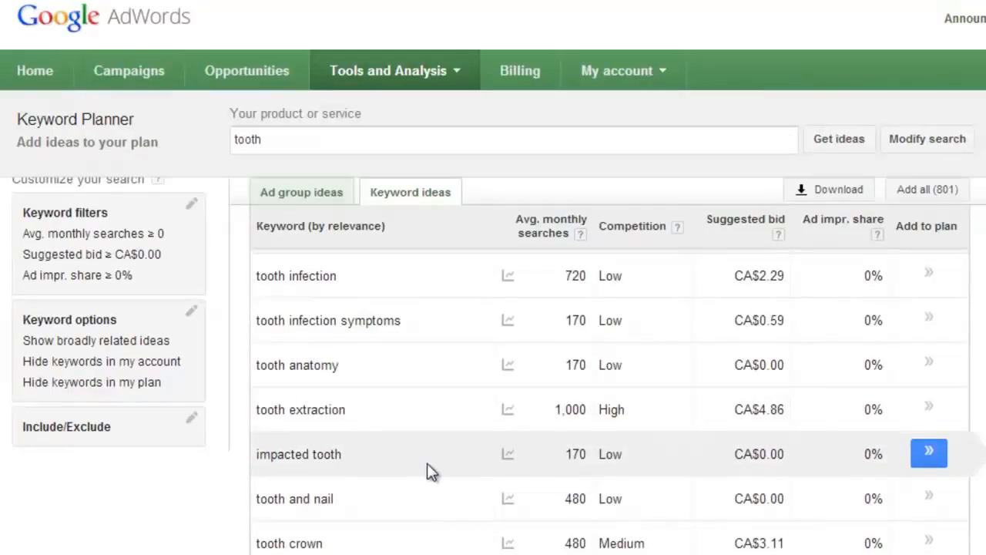
scroll(432, 471, down, 1)
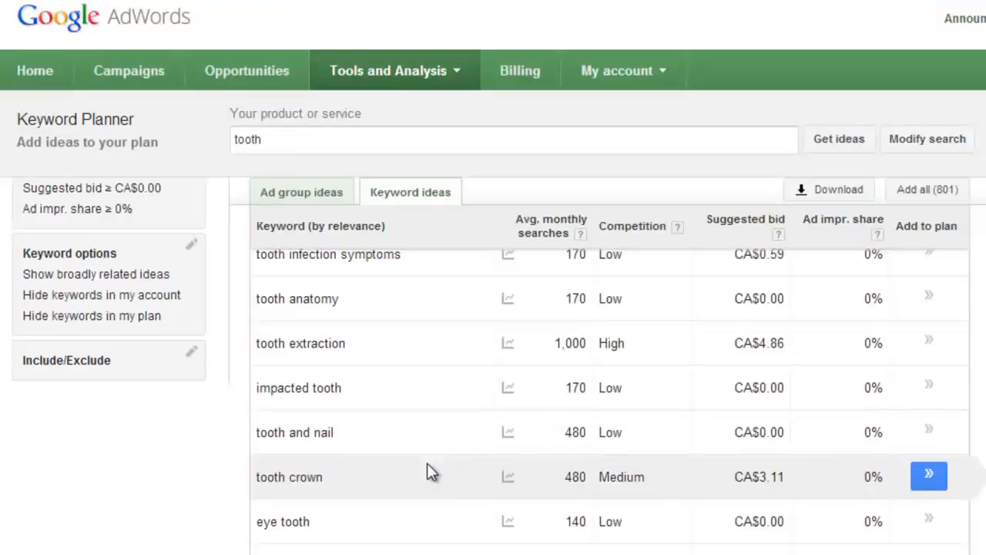
scroll(848, 470, down, 3)
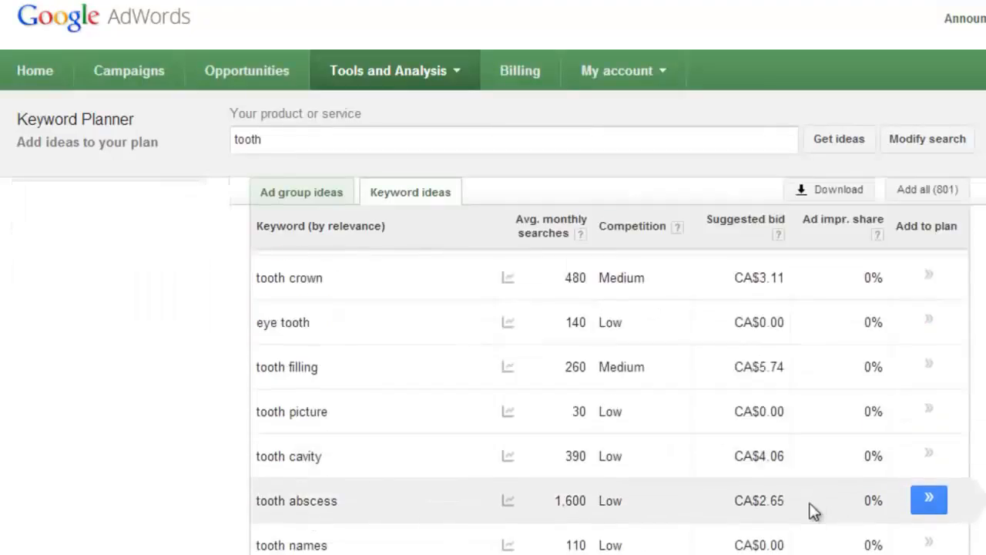
scroll(766, 462, down, 4)
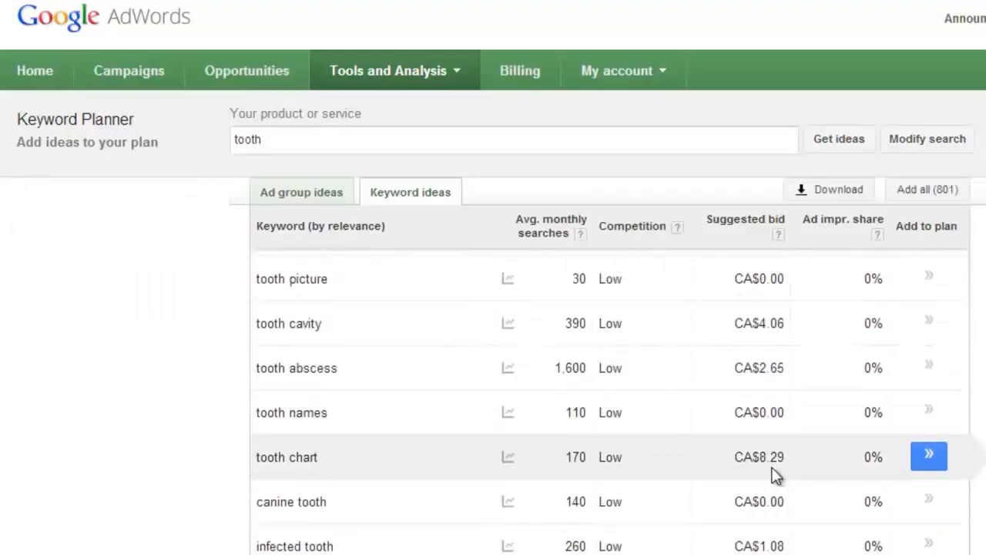
scroll(775, 470, down, 2)
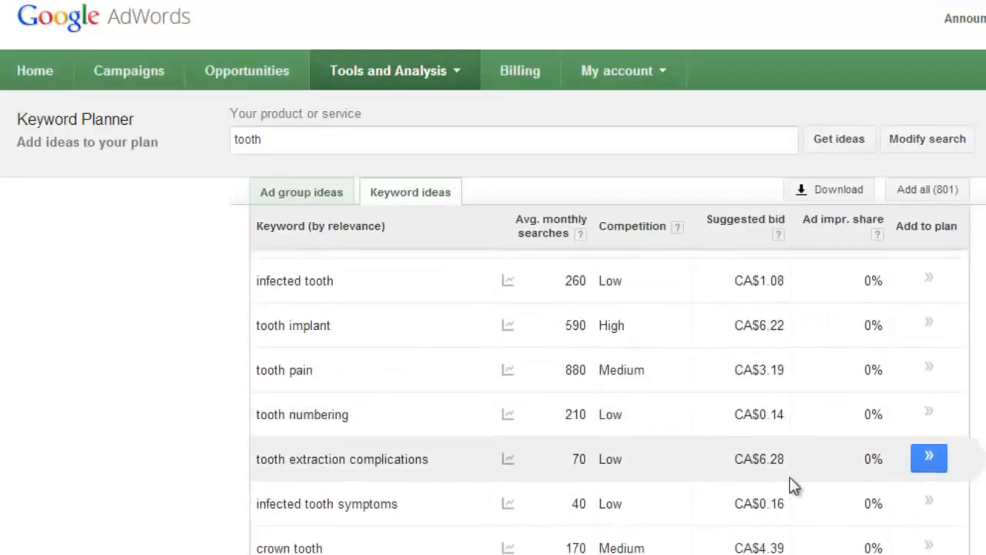
scroll(809, 473, down, 1)
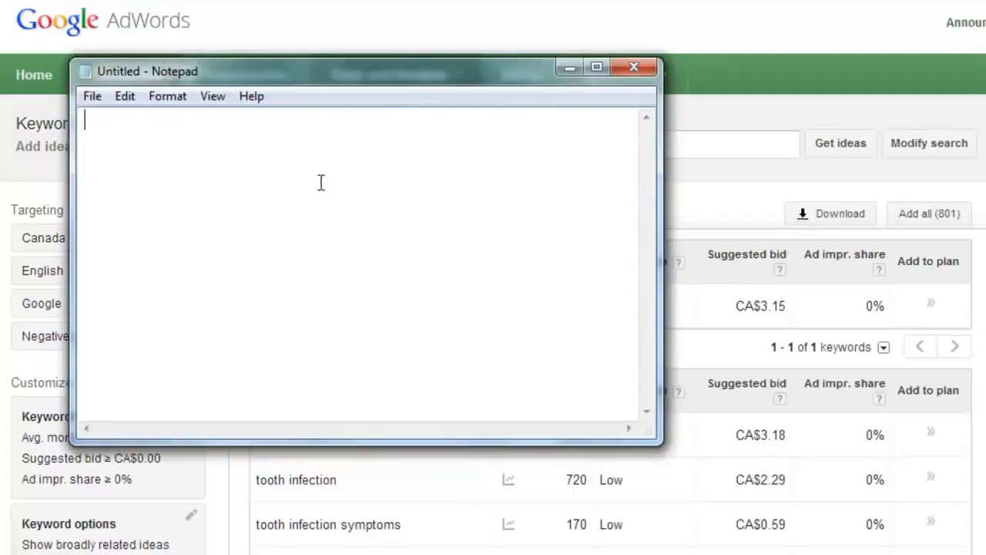
- Copy the keyword "impacted tooth" from the keyword ideas and paste it into Notepad
click(570, 69)
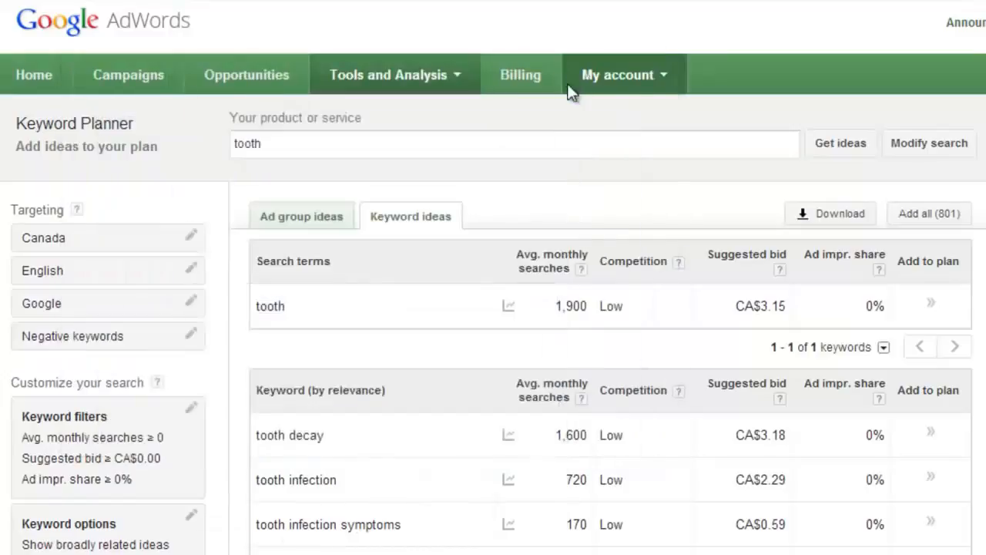
scroll(420, 279, down, 4)
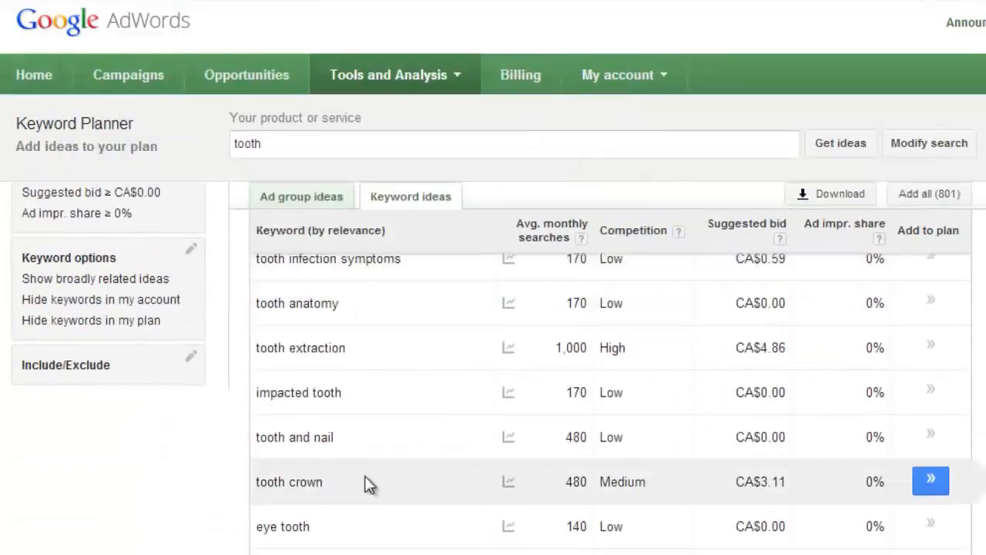
scroll(376, 473, down, 7)
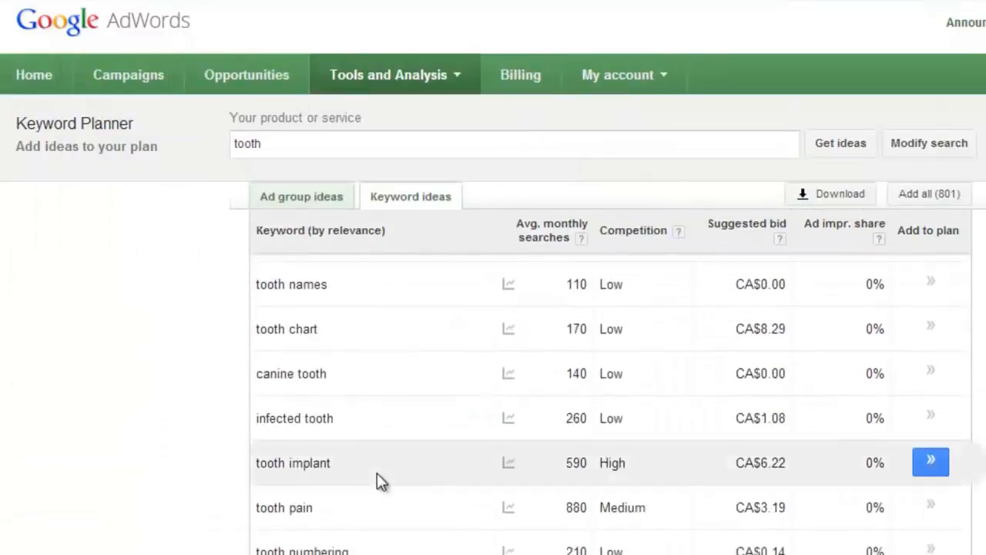
scroll(404, 477, up, 10)
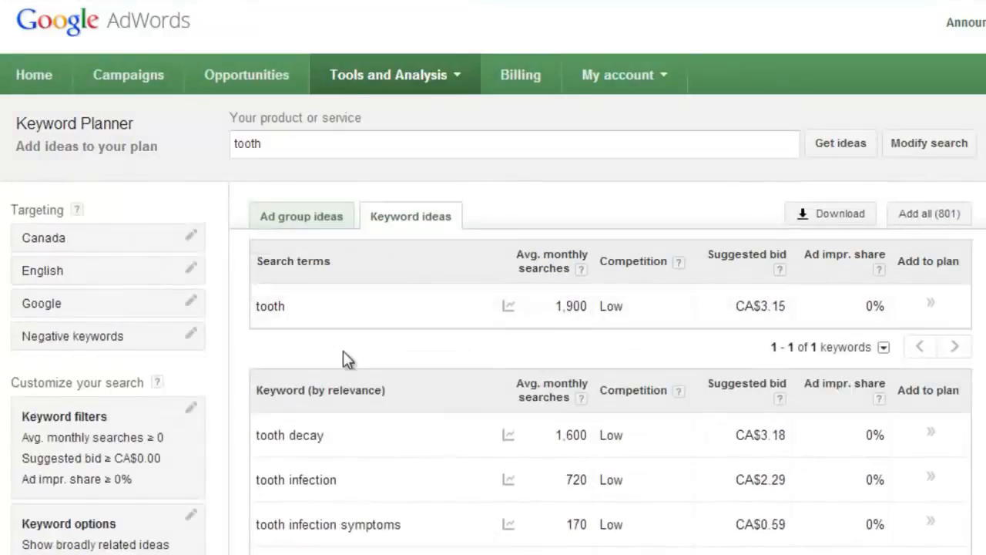
scroll(350, 362, down, 2)
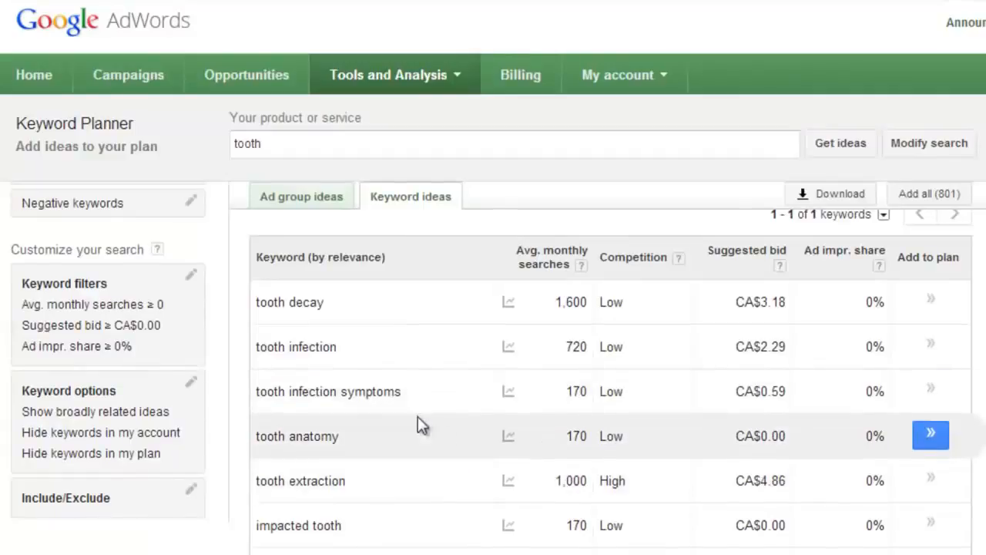
scroll(418, 424, down, 1)
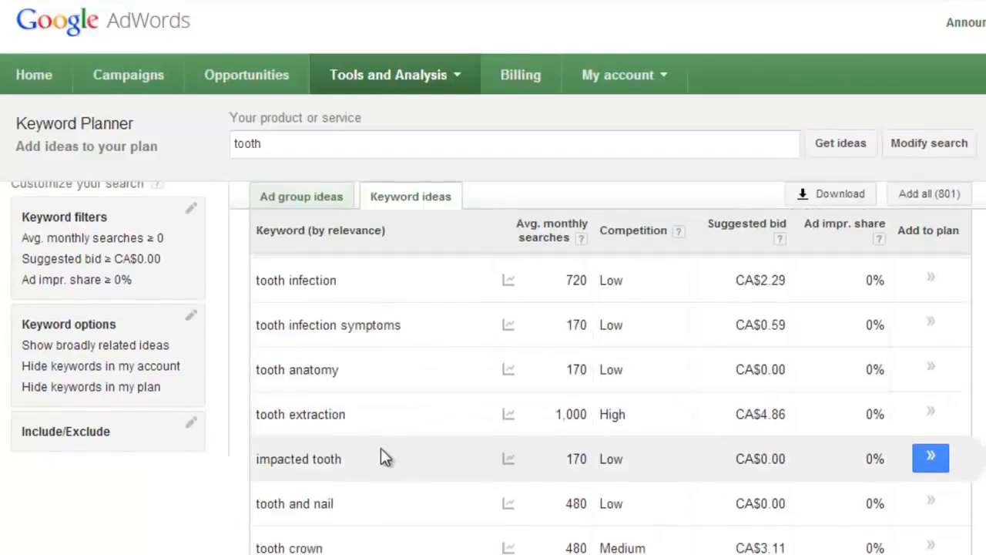
drag(378, 470, 258, 462)
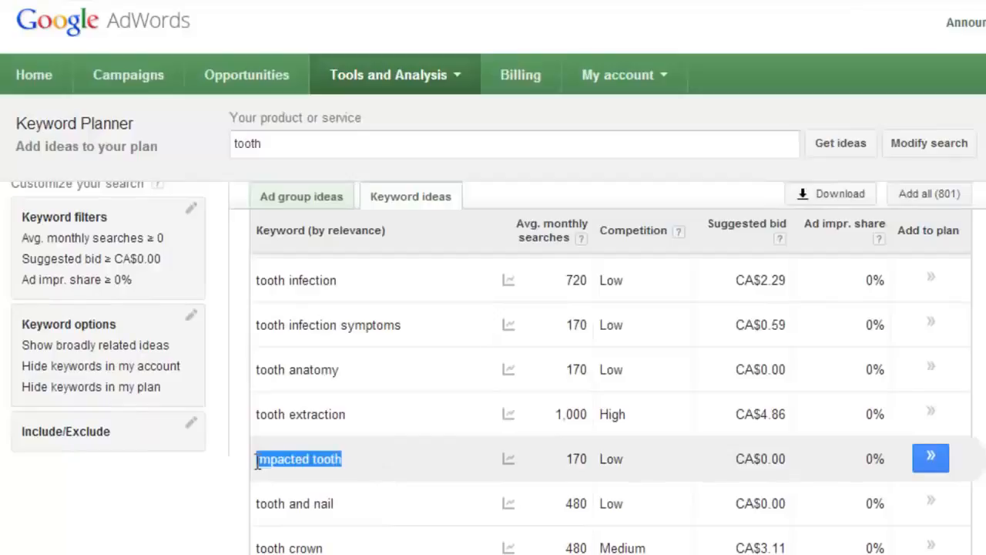
right_click(277, 461)
click(329, 474)
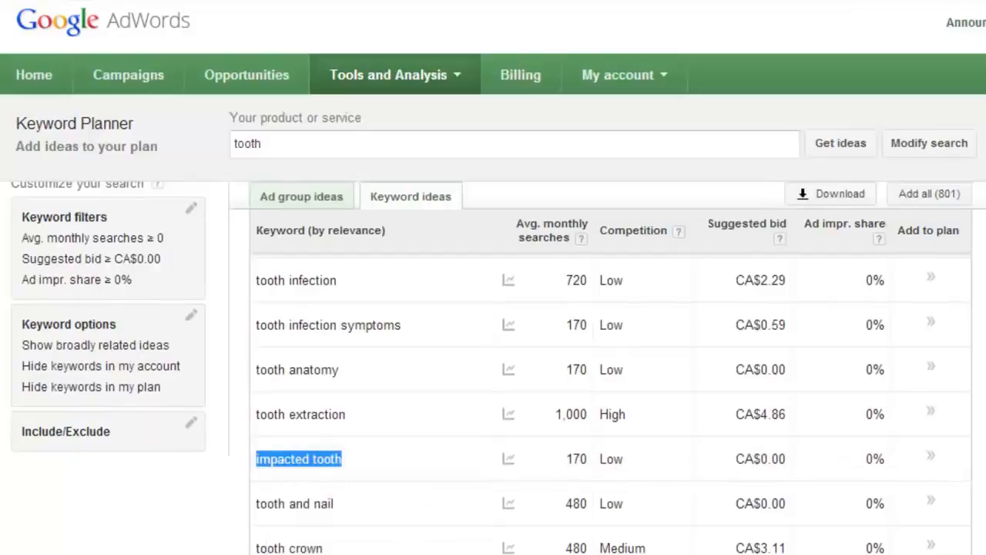
click(404, 553)
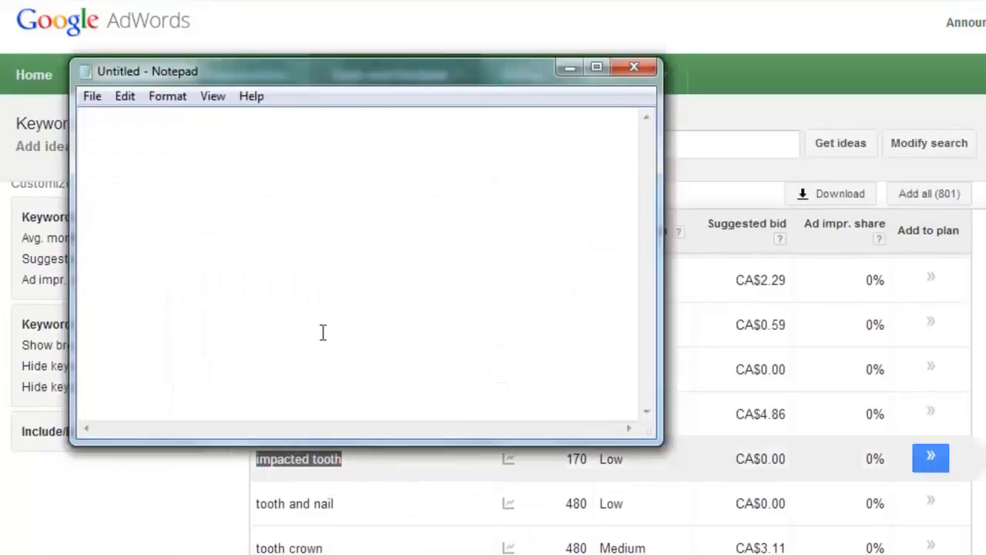
right_click(311, 319)
click(373, 406)
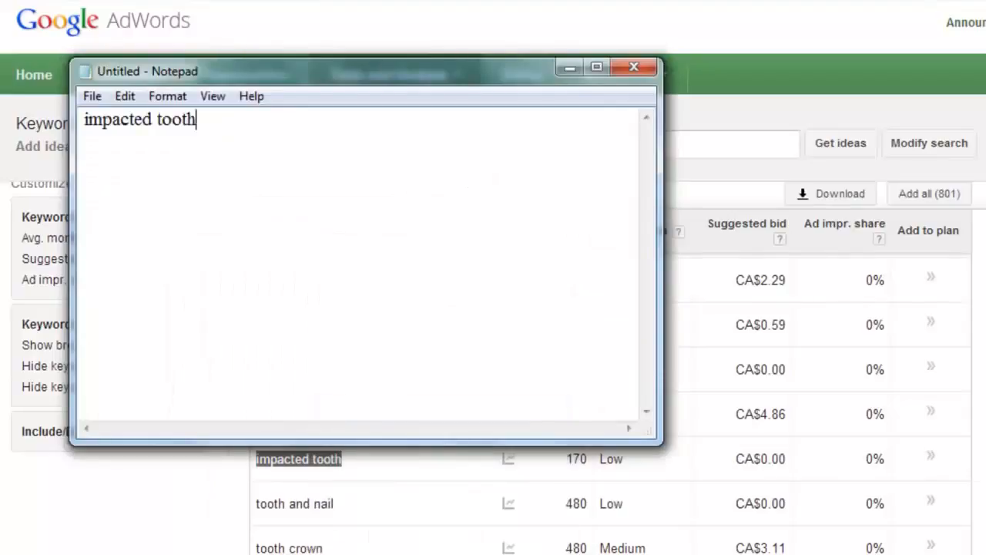
- Copy the keyword "tooth crown" and paste it on a new line in Notepad
click(346, 534)
drag(325, 548, 255, 547)
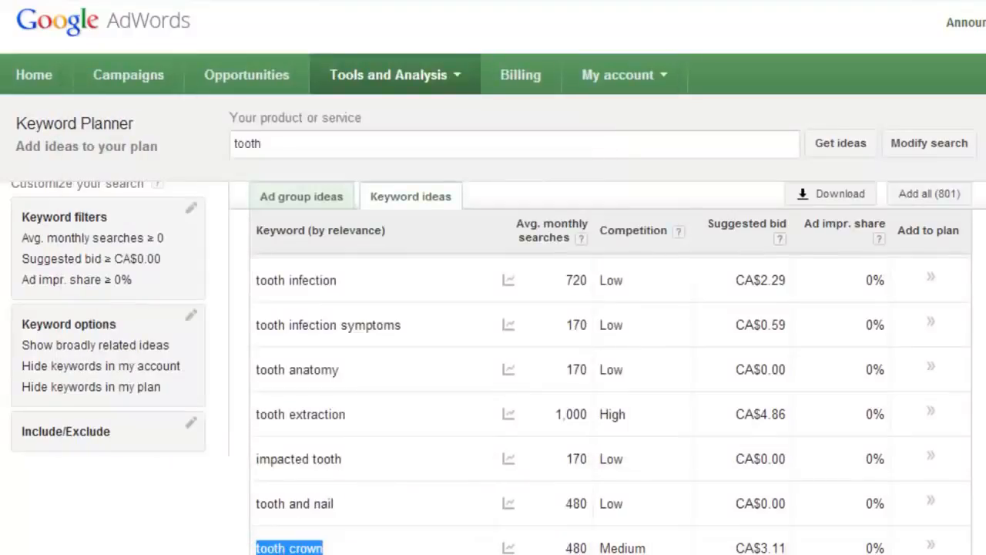
key(alt+Tab)
key(Return)
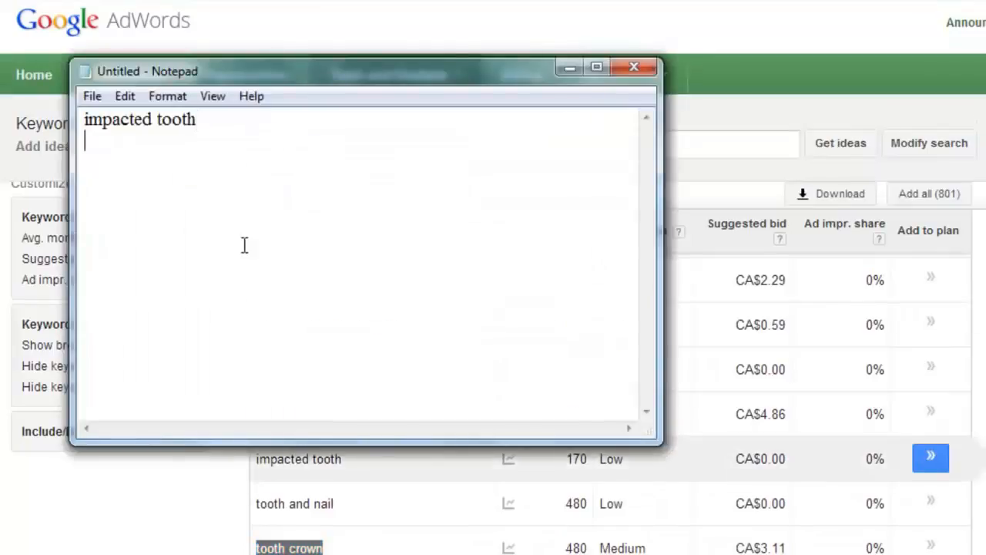
right_click(220, 216)
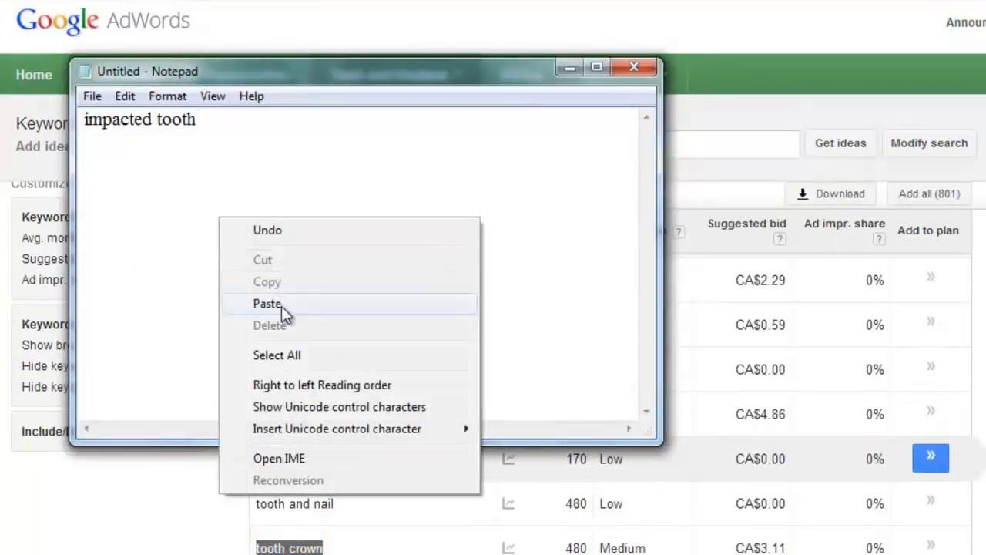
click(339, 306)
click(569, 69)
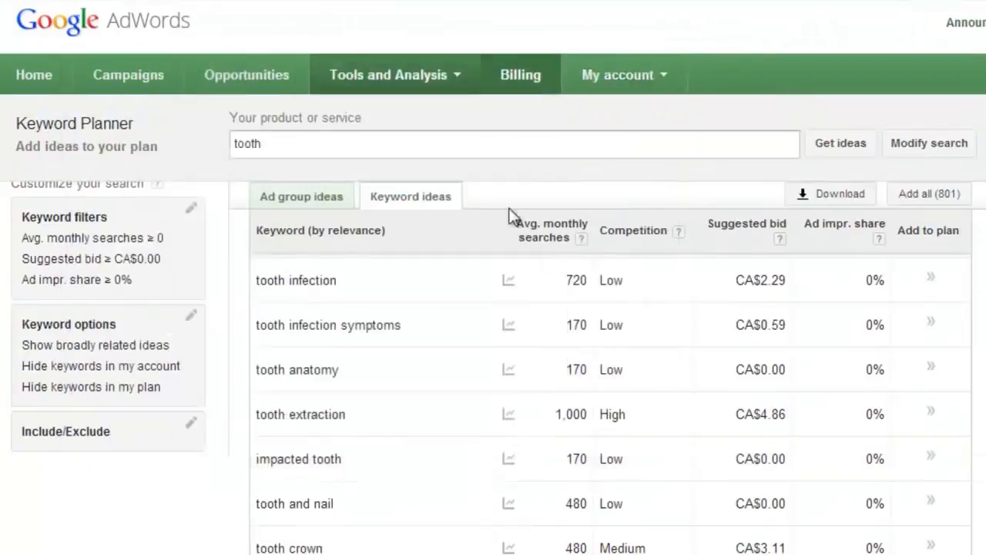
- Scroll through the keyword ideas list to review further suggestions for tooth
scroll(451, 359, down, 3)
scroll(367, 469, down, 4)
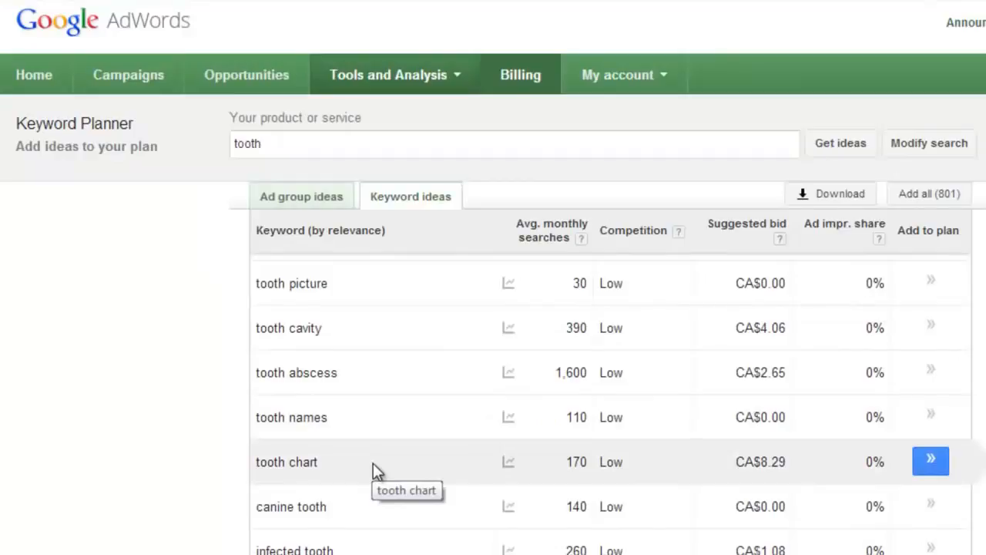
scroll(373, 463, down, 4)
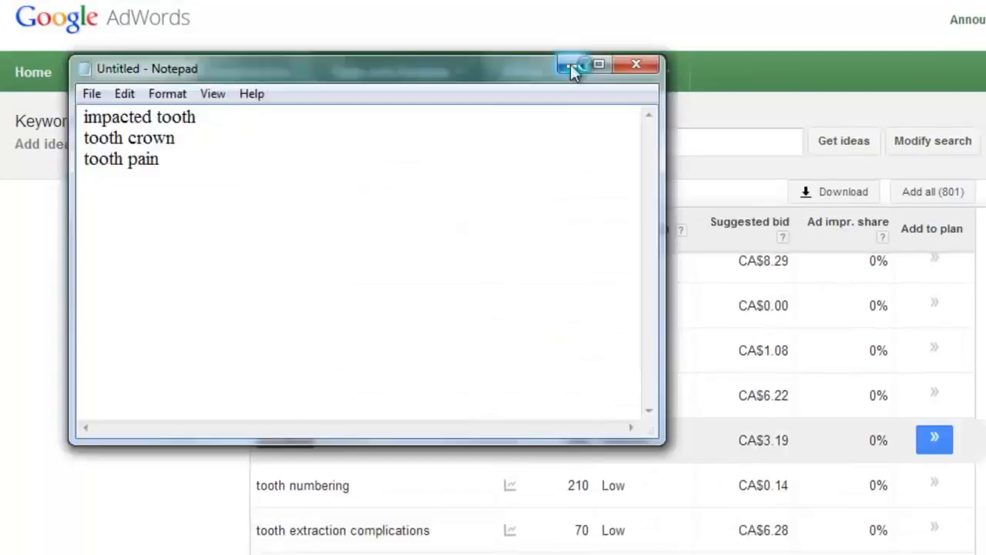
click(570, 66)
scroll(407, 404, down, 6)
scroll(409, 396, up, 2)
scroll(411, 393, up, 10)
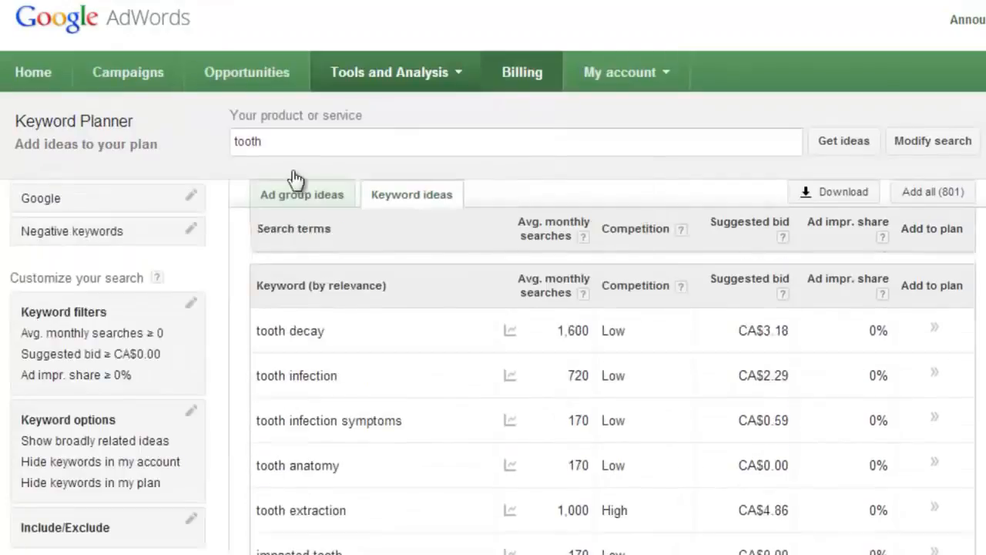
- Search for new keyword ideas for the product or service "dentist"
click(279, 150)
double_click(280, 150)
text(dentist)
key(Return)
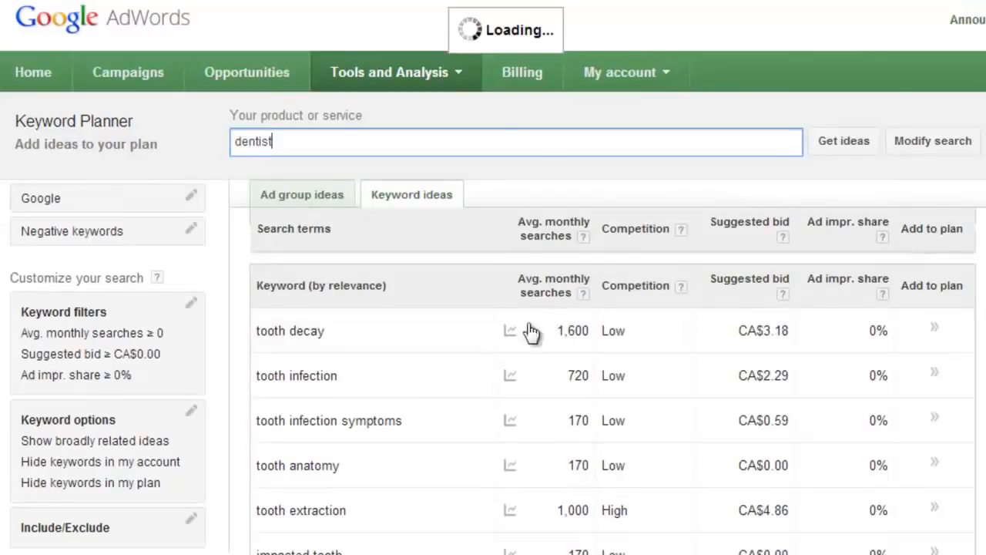
mouse_move(502, 325)
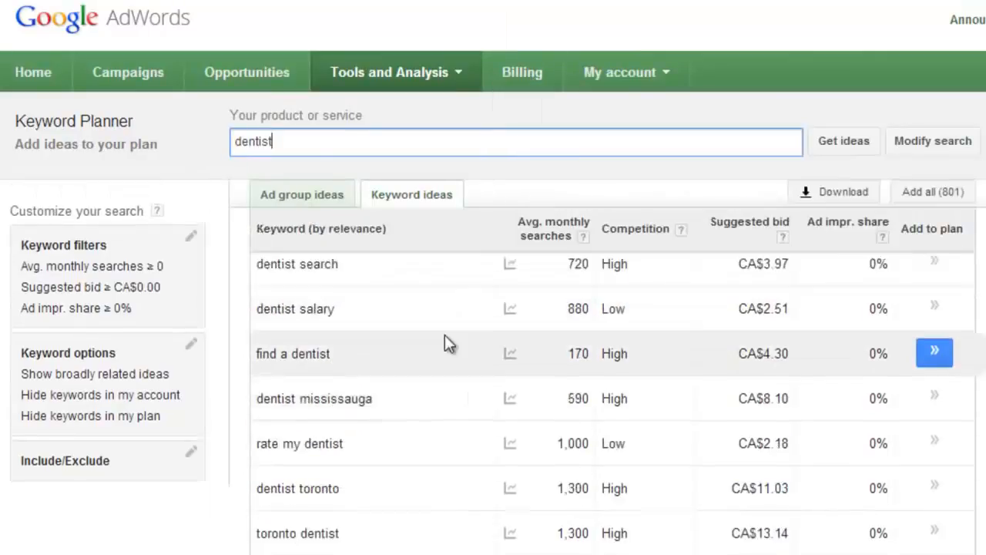
- Copy the keyword "dentist salary" and paste it on a new line in Notepad
drag(336, 377, 260, 383)
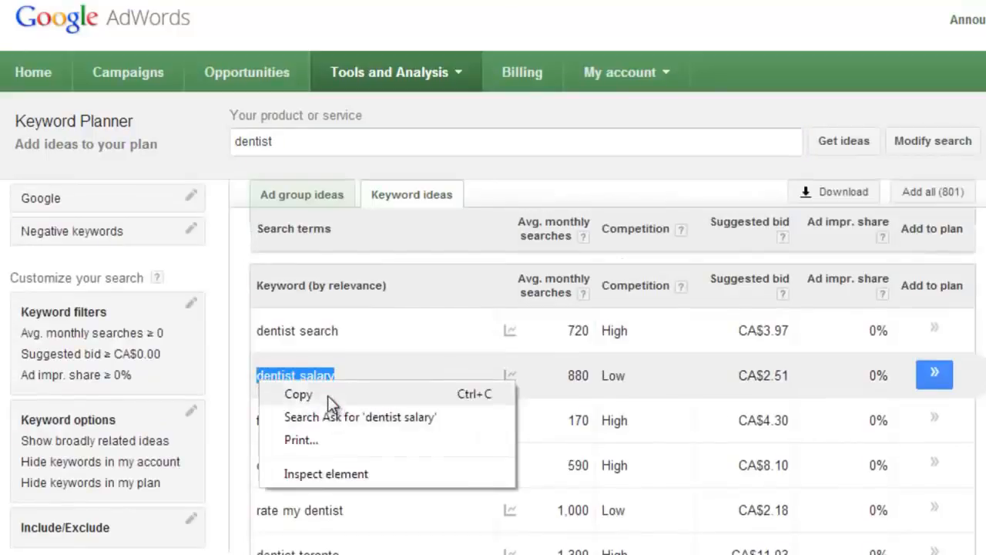
click(327, 395)
key(alt+Tab)
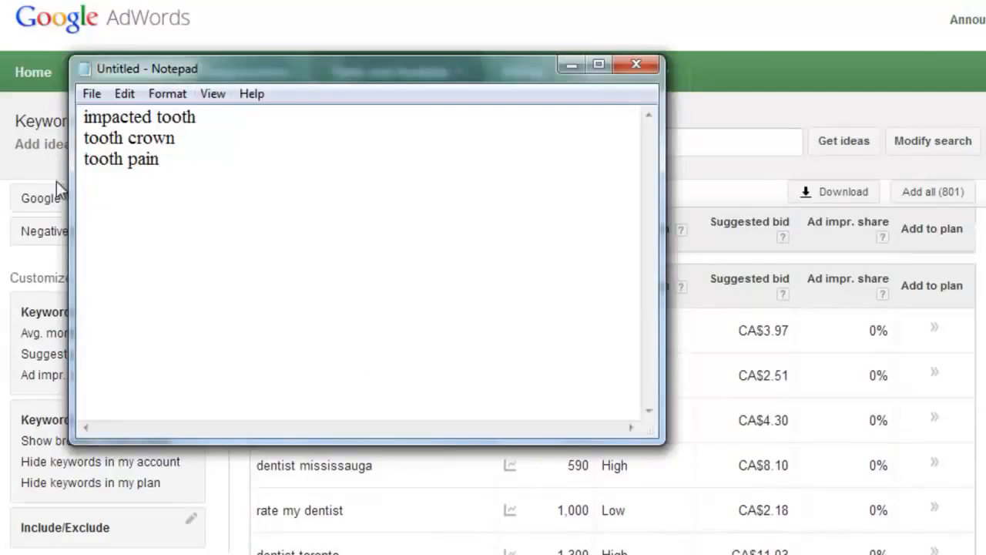
right_click(139, 196)
click(186, 282)
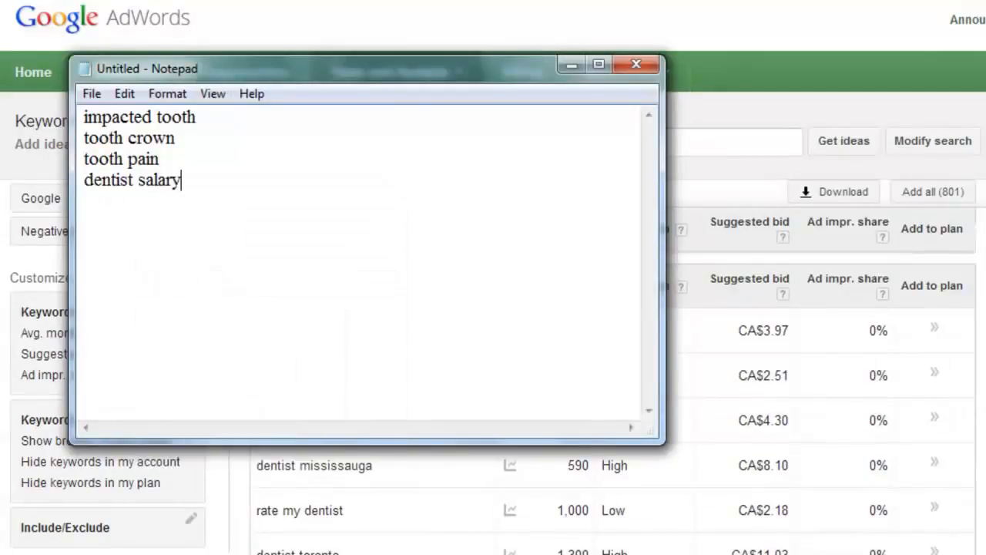
click(571, 66)
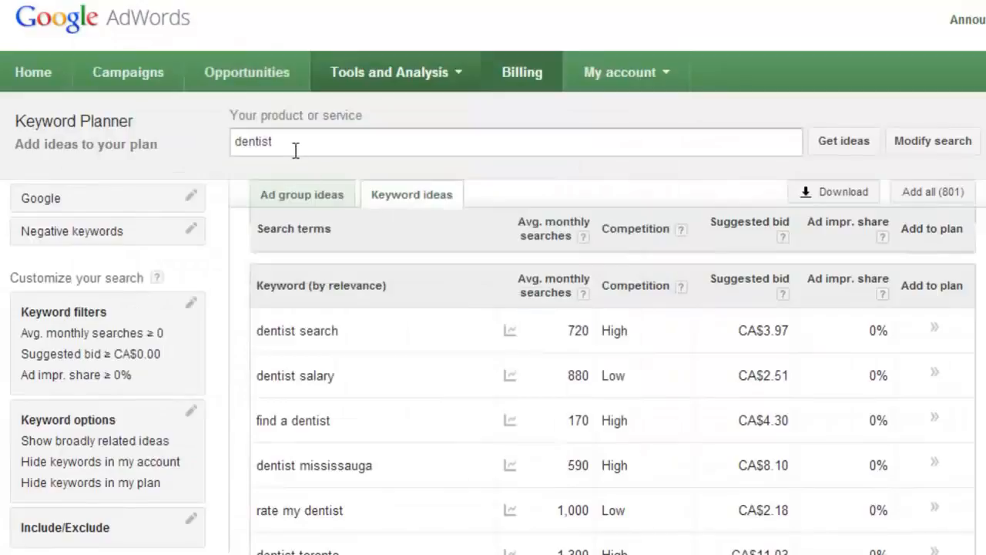
- Replace the search term with "tooth ache" and get its keyword ideas
click(338, 145)
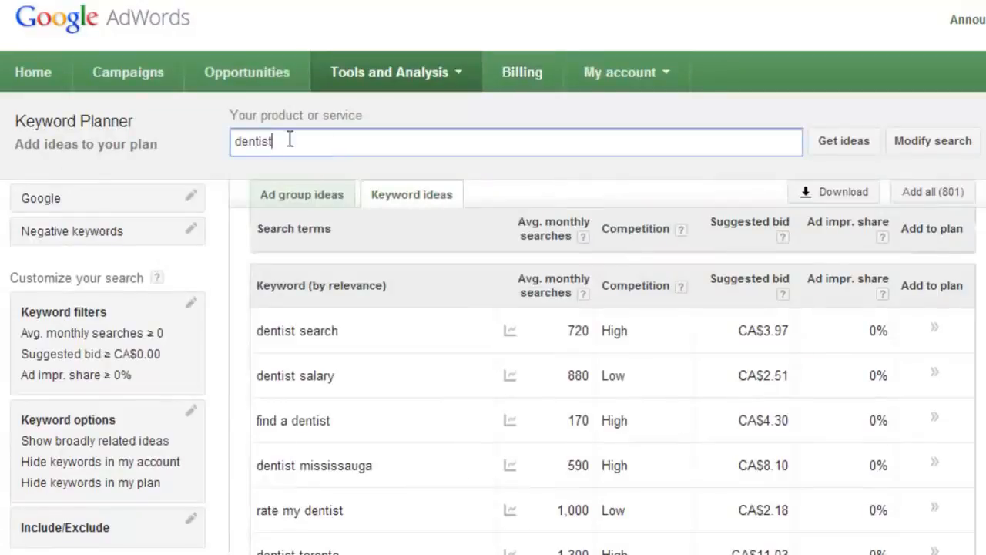
key(ctrl+a)
text(to)
key(Return)
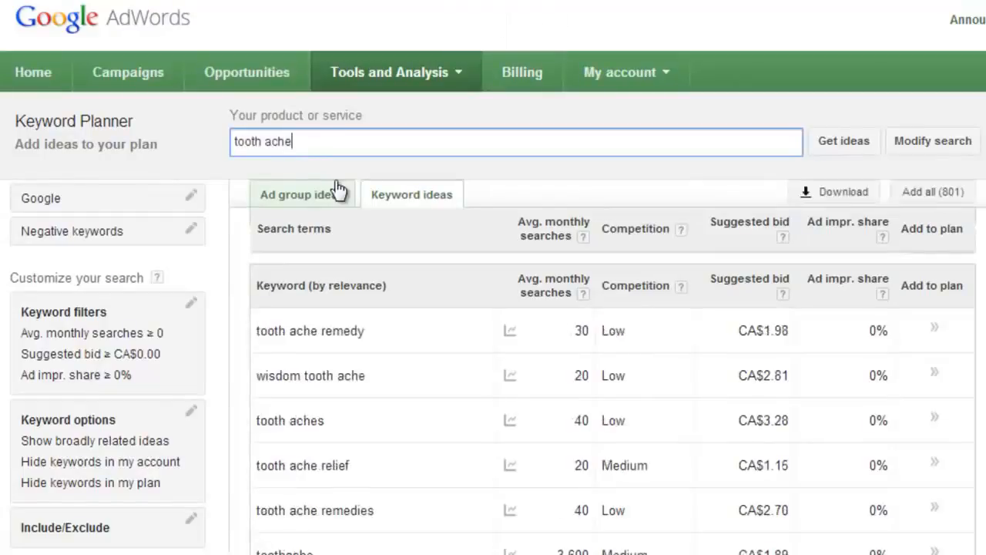
scroll(454, 439, down, 1)
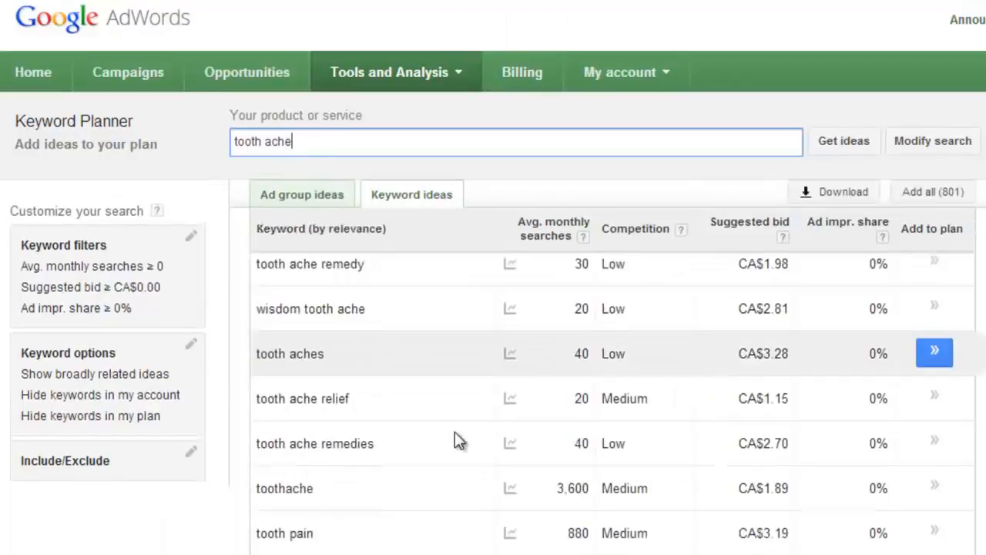
scroll(455, 433, up, 1)
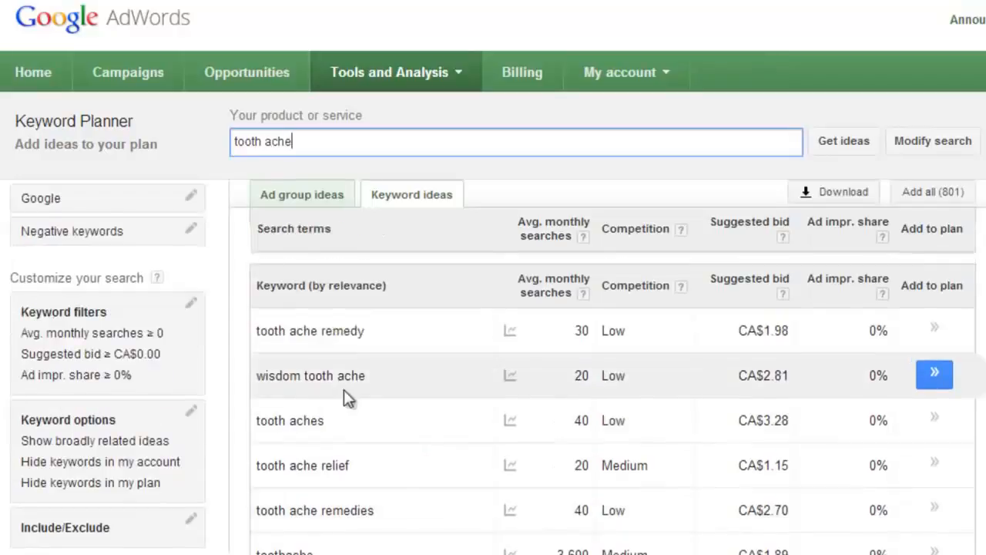
- Copy the keyword "wisdom tooth ache" and paste it on a new line in Notepad
drag(389, 375, 258, 371)
right_click(262, 372)
click(292, 383)
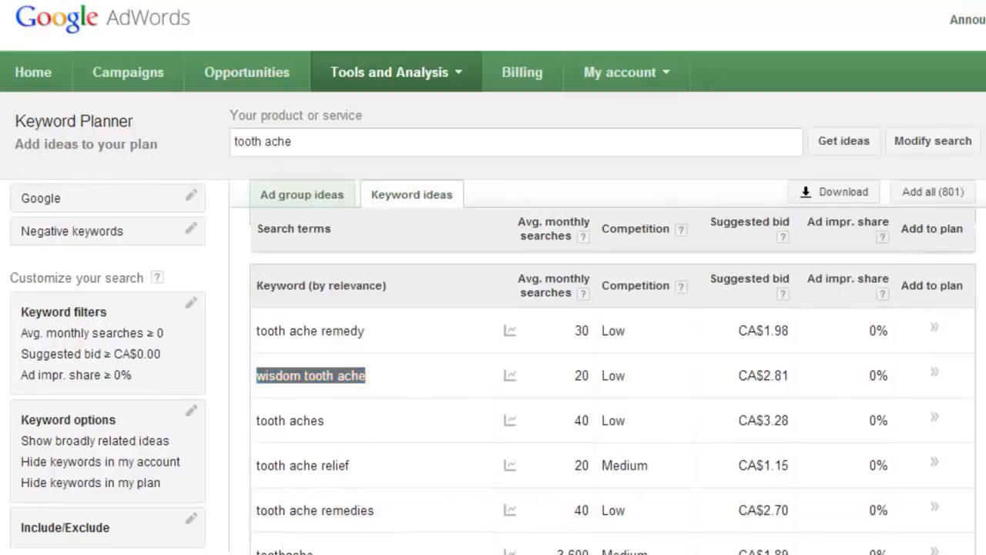
key(alt+Tab)
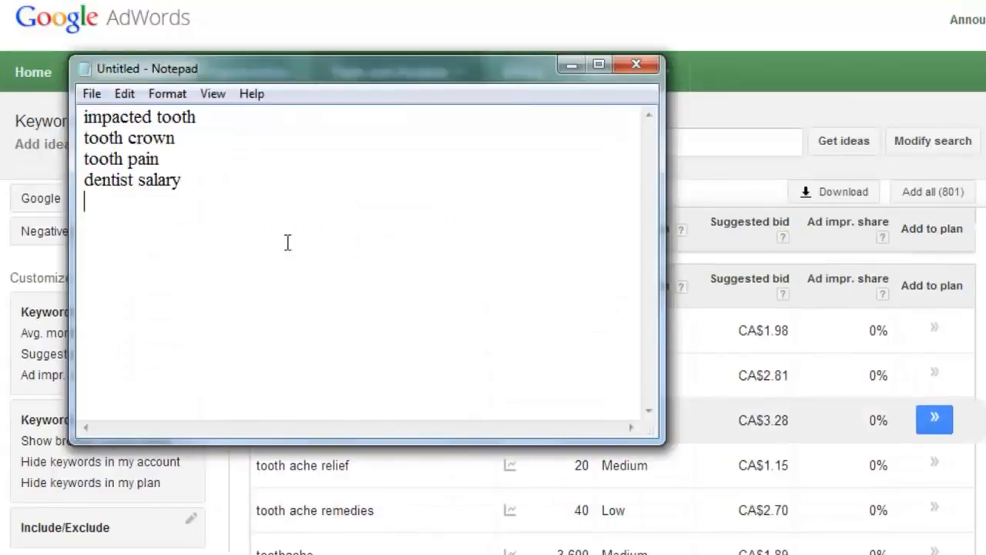
right_click(142, 221)
click(189, 310)
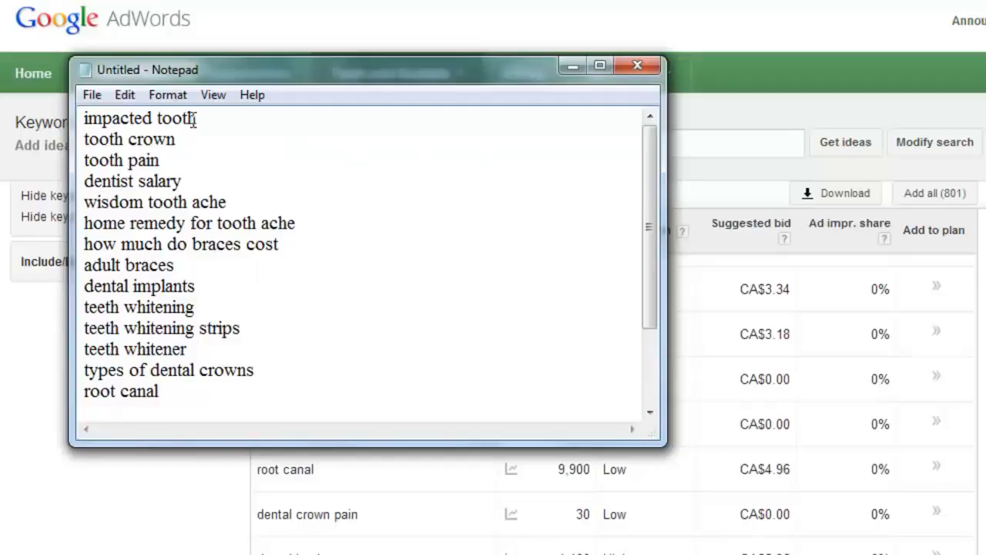
- Cut the first line, "impacted tooth", out of the Notepad keyword list
drag(207, 117, 88, 118)
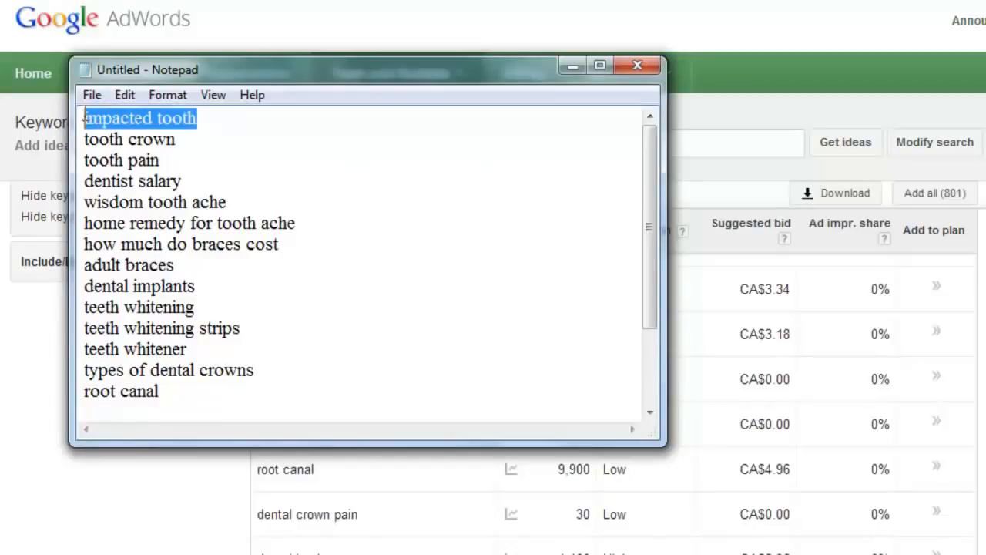
right_click(86, 116)
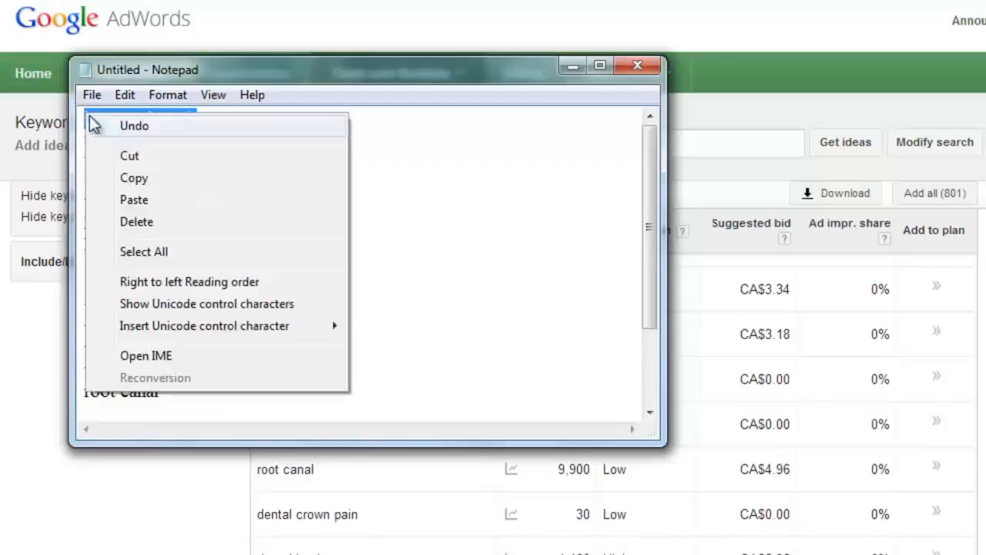
click(159, 158)
click(573, 66)
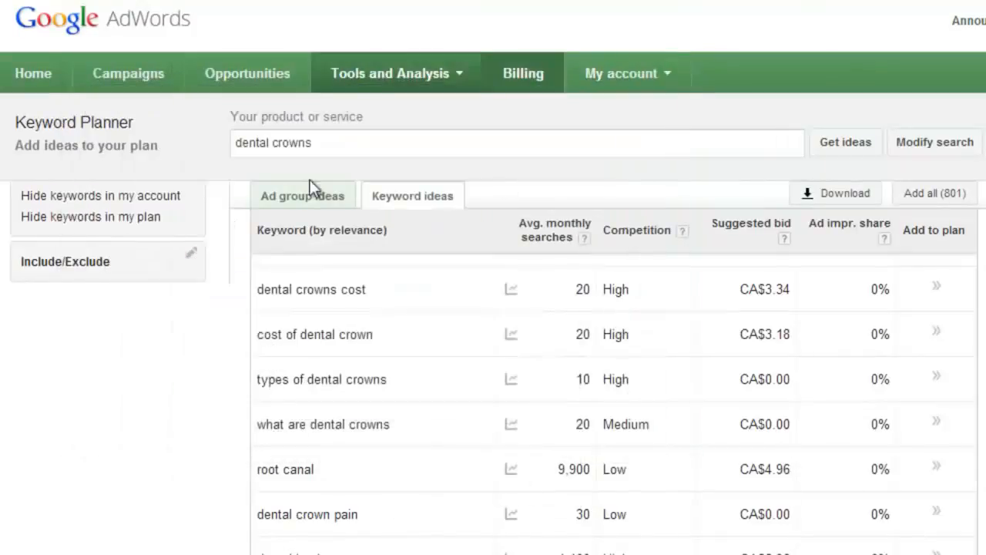
- Paste "impacted tooth" over the search term and get its keyword ideas
triple_click(341, 143)
right_click(341, 141)
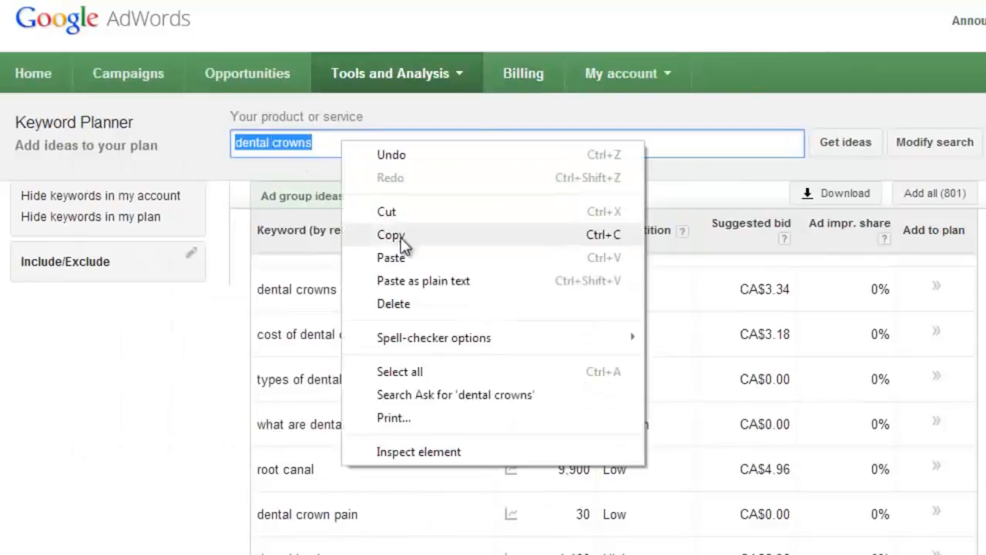
click(391, 257)
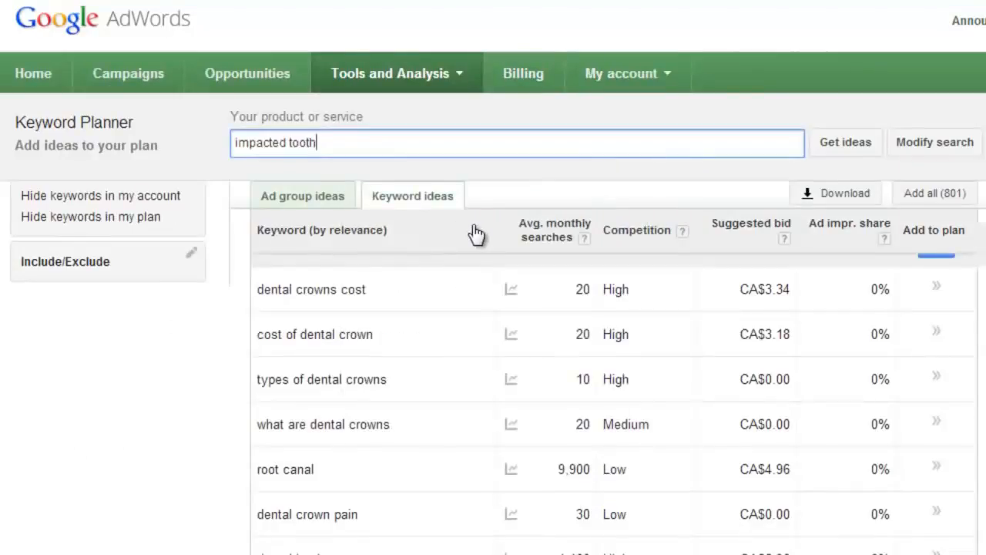
key(Return)
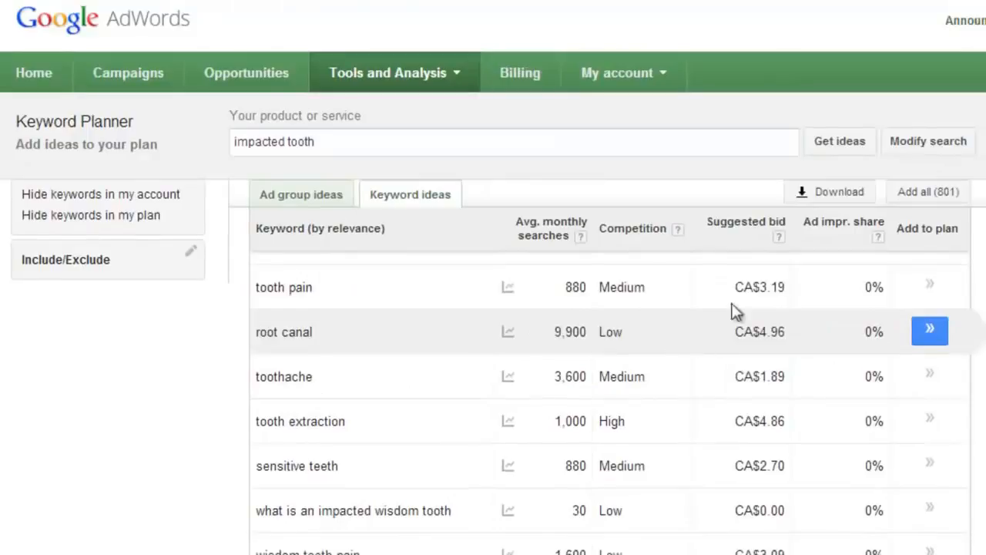
- Download the keyword ideas as an Excel CSV file and close the download dialog
click(813, 188)
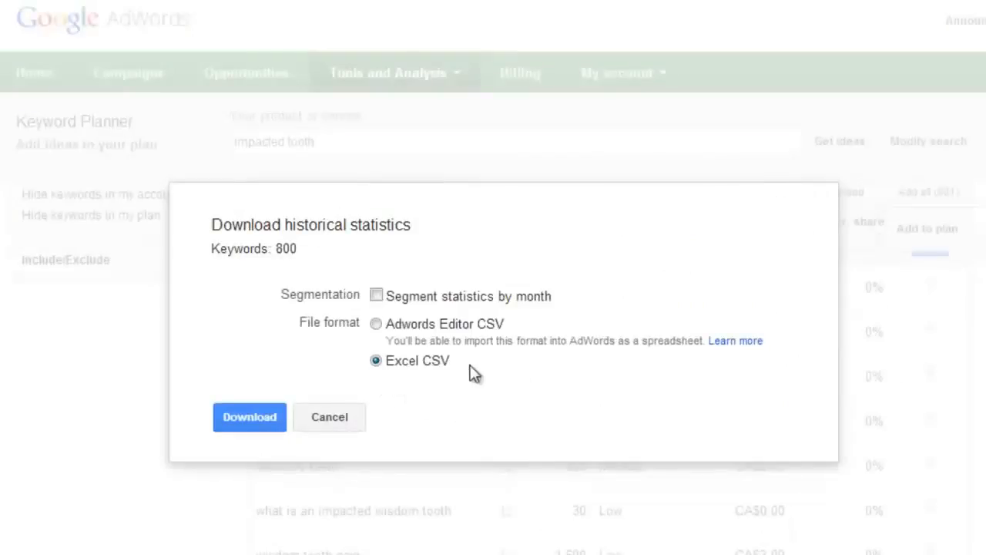
click(248, 416)
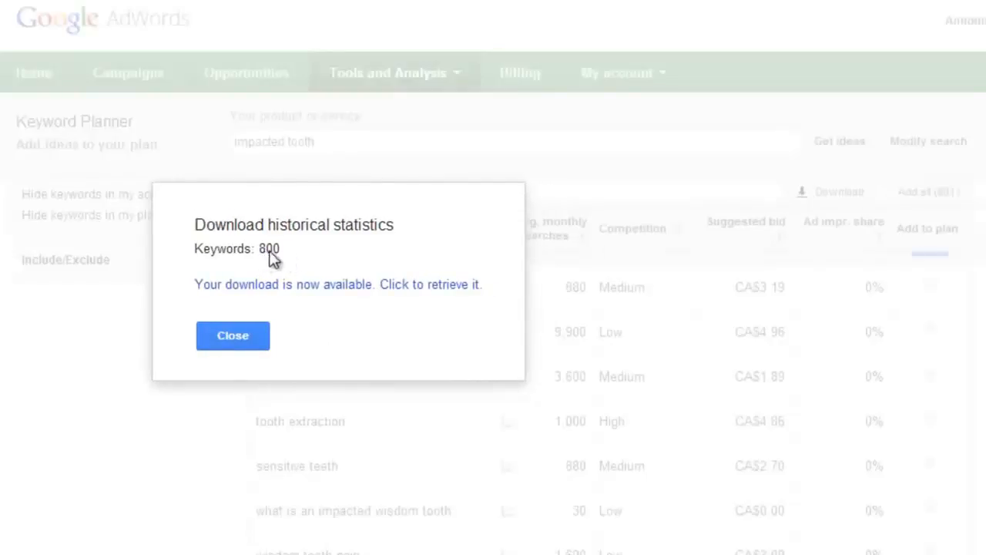
click(245, 341)
- Cut the next keyword, "tooth crown", out of the Notepad list
click(400, 553)
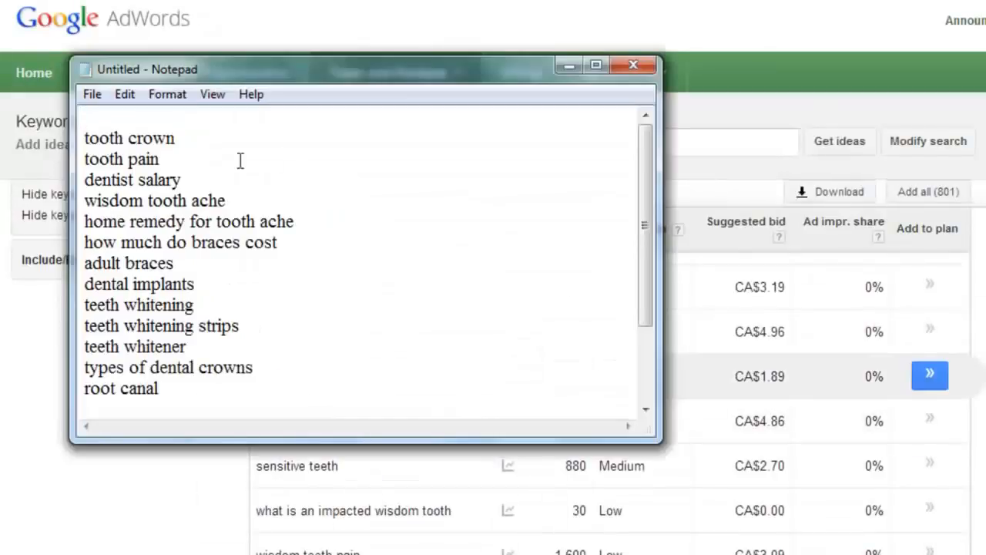
drag(215, 152, 68, 139)
click(179, 138)
right_click(104, 142)
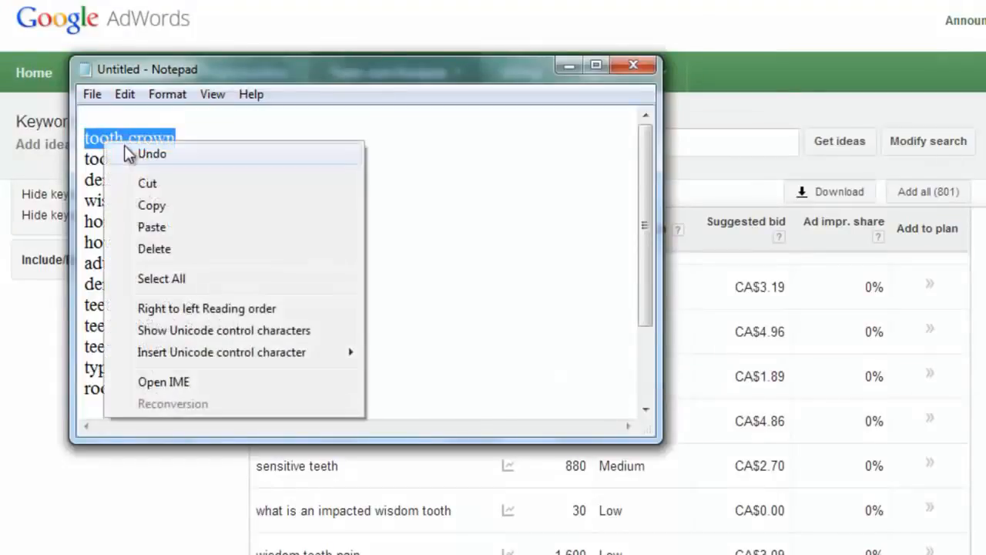
click(151, 185)
click(568, 66)
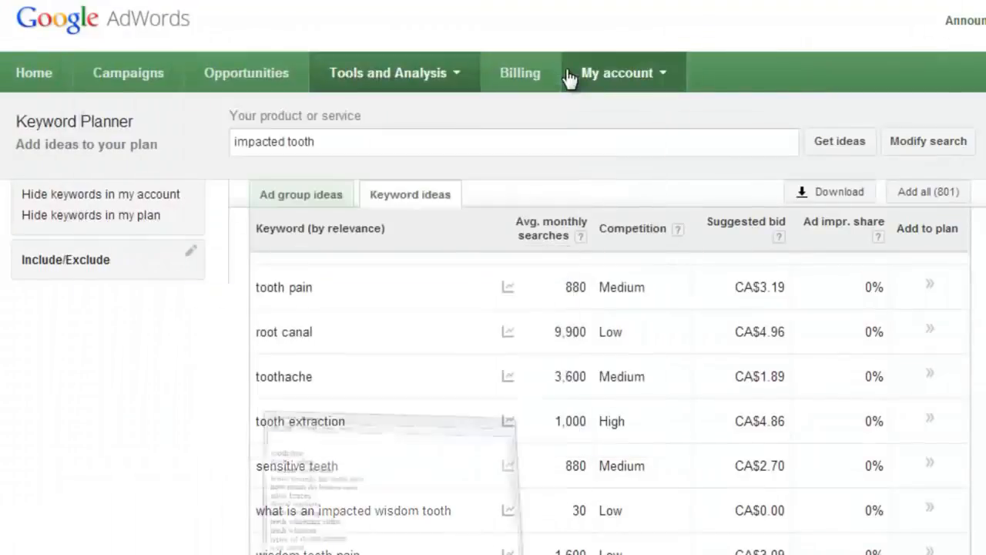
- Paste "tooth crown" over the search term and get its keyword ideas
click(429, 141)
triple_click(429, 141)
right_click(429, 142)
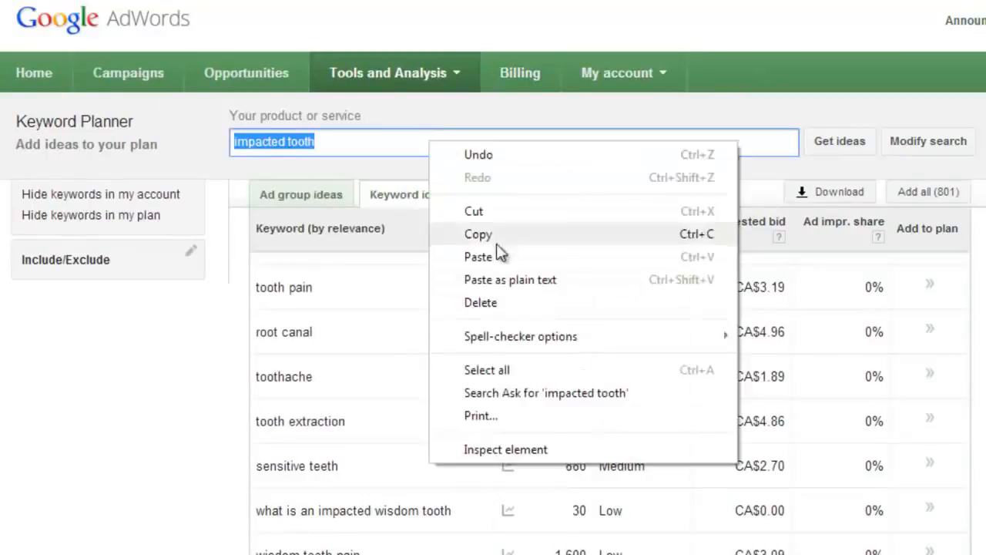
click(493, 256)
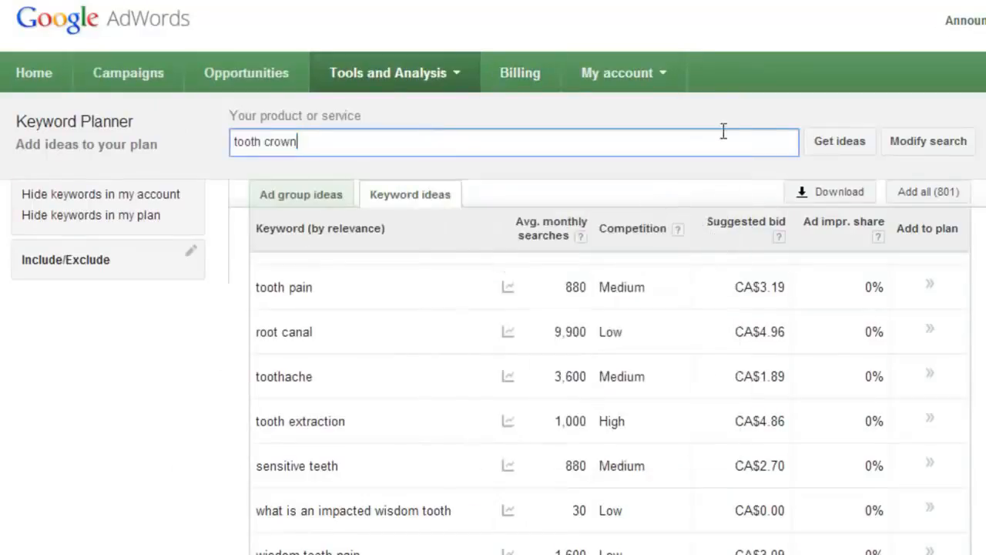
click(833, 147)
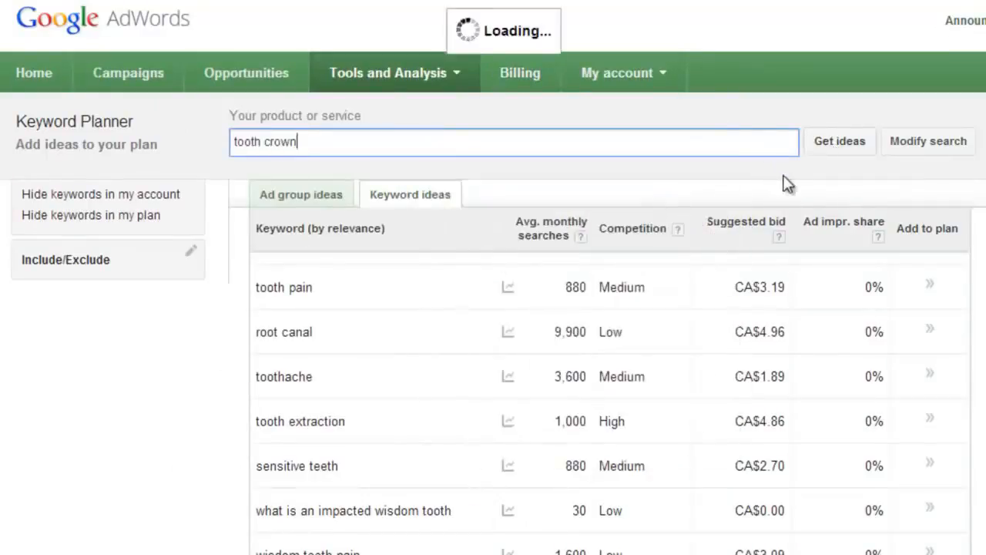
- Download the tooth crown keyword ideas as an Excel CSV file and close the dialog
click(819, 194)
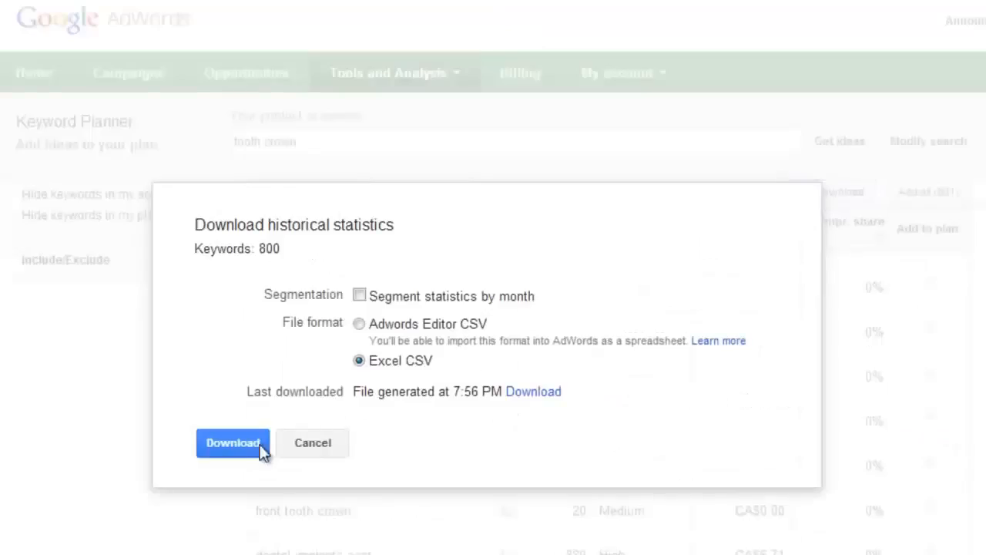
click(260, 450)
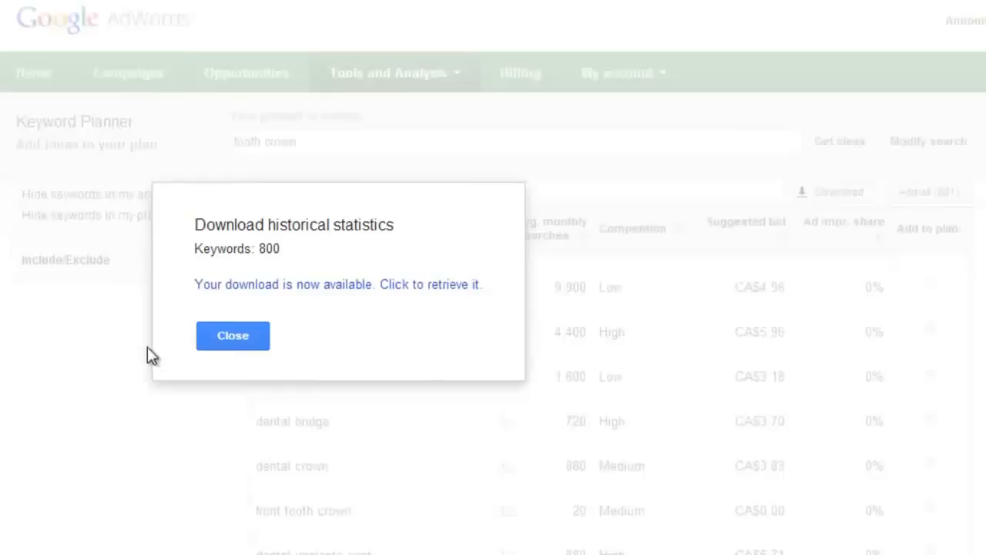
click(219, 343)
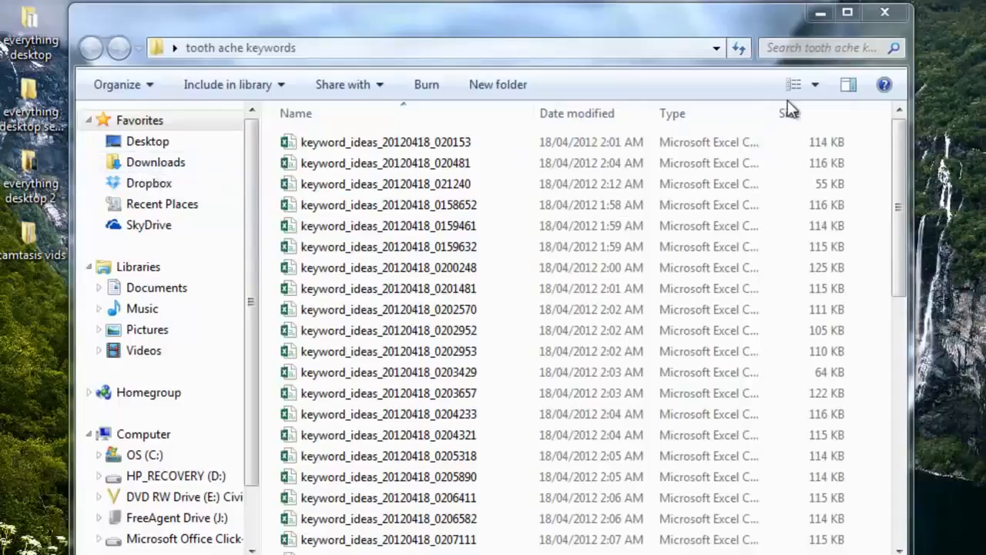
- Open the "tooth ache keywords" folder holding the downloaded CSV files from the desktop
click(820, 14)
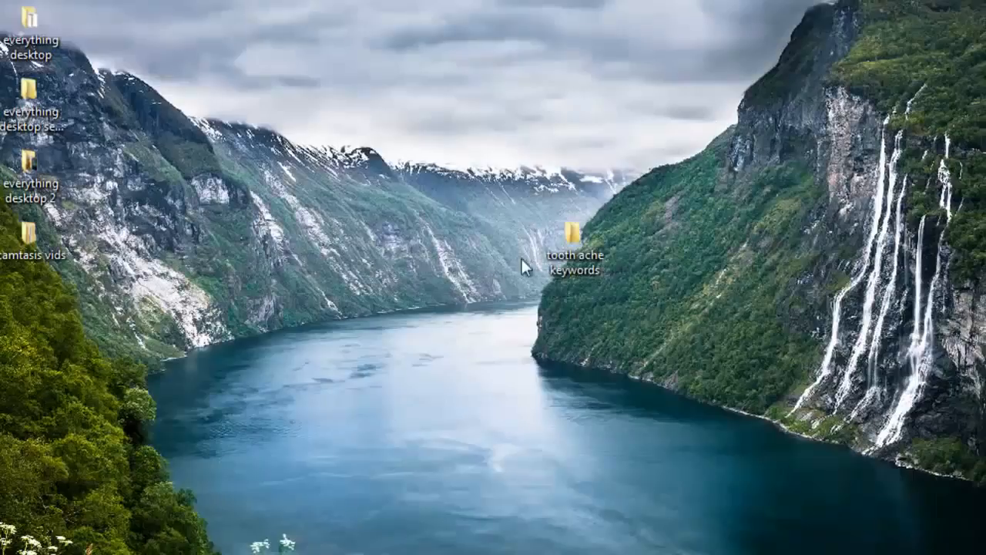
double_click(583, 252)
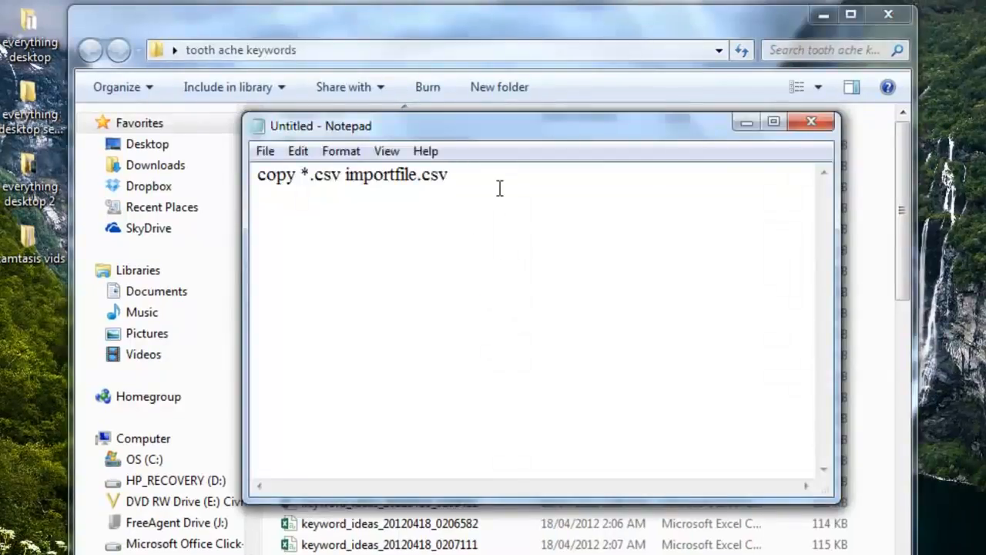
- Save the Notepad command "copy *.csv importfile.csv" as toothache.bat in the tooth ache keywords folder and close Notepad
drag(540, 180, 238, 162)
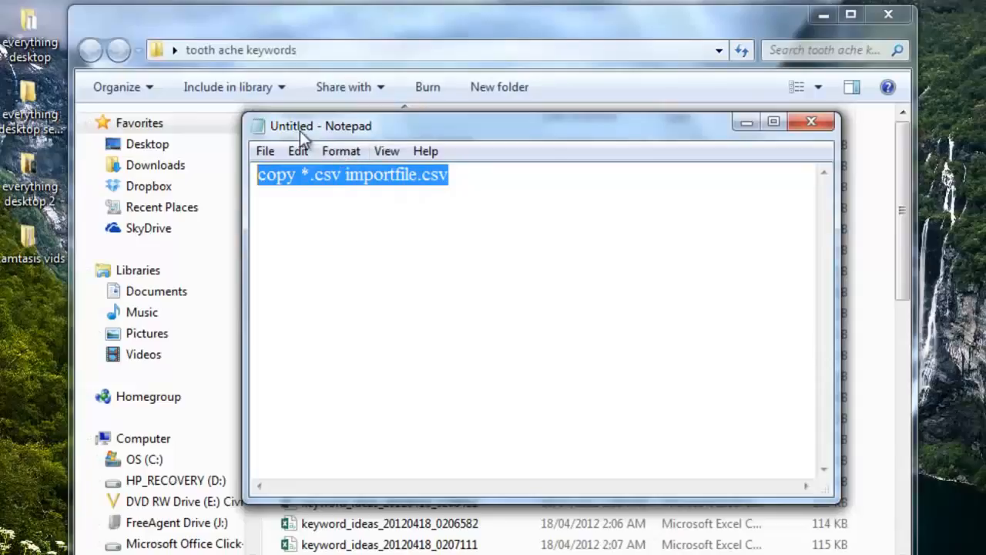
click(459, 264)
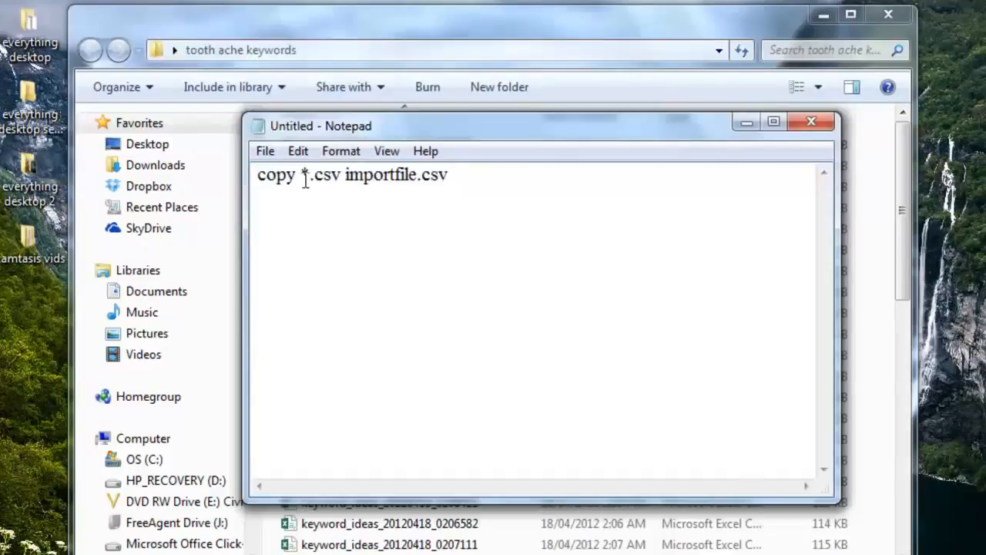
click(270, 154)
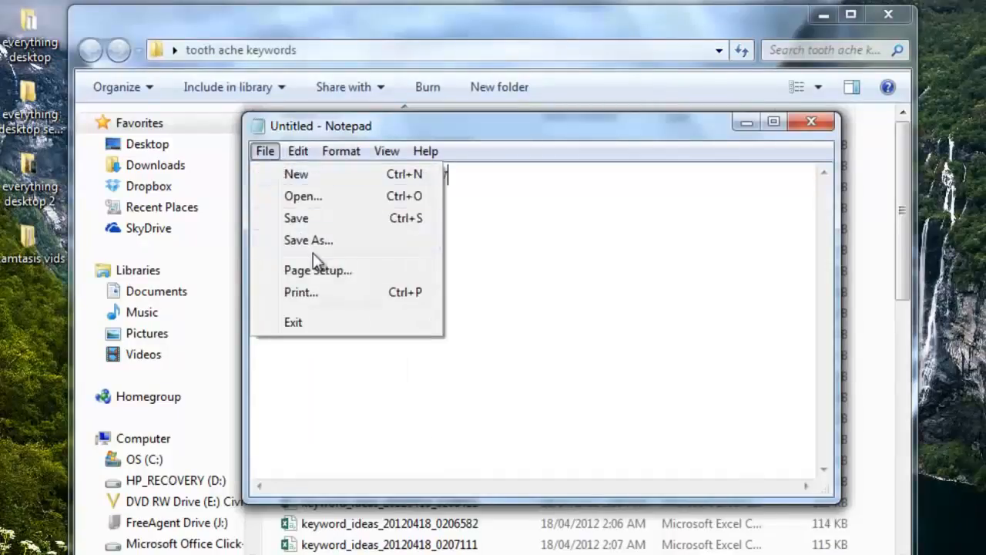
click(487, 236)
click(262, 151)
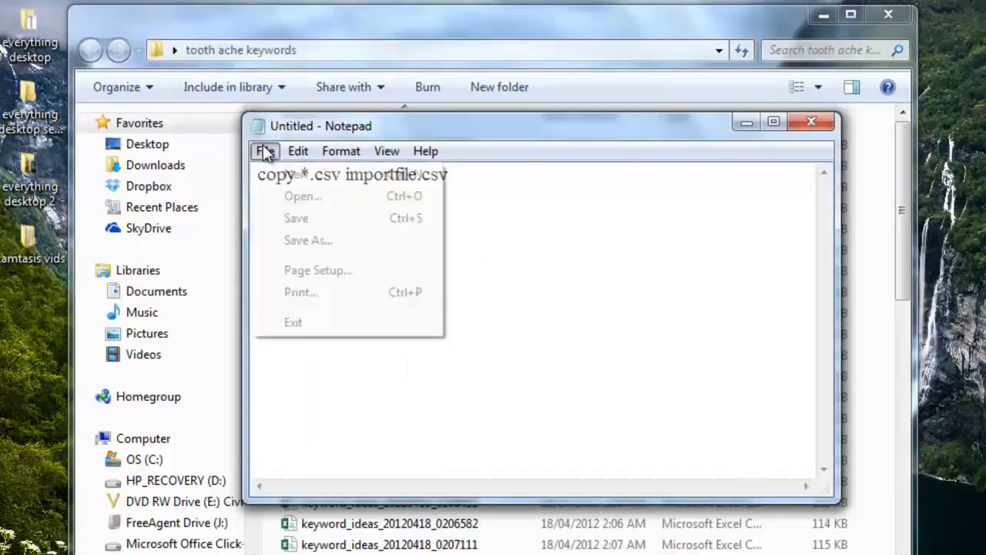
click(326, 243)
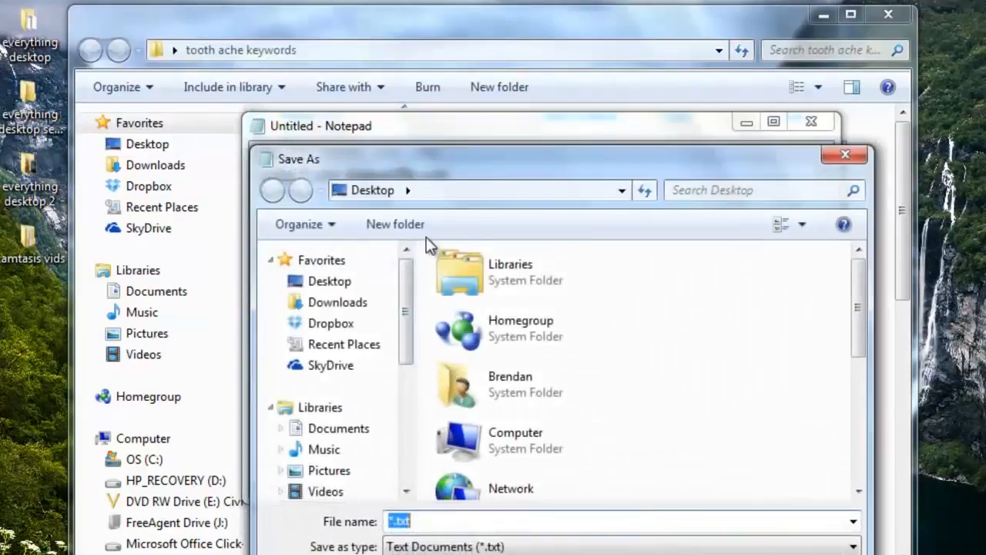
click(533, 357)
scroll(530, 373, down, 5)
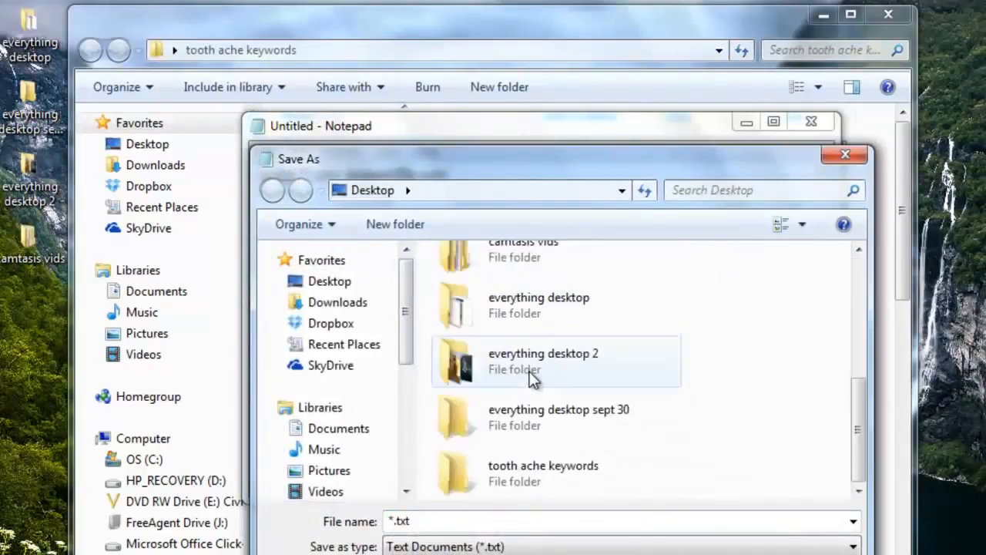
double_click(517, 479)
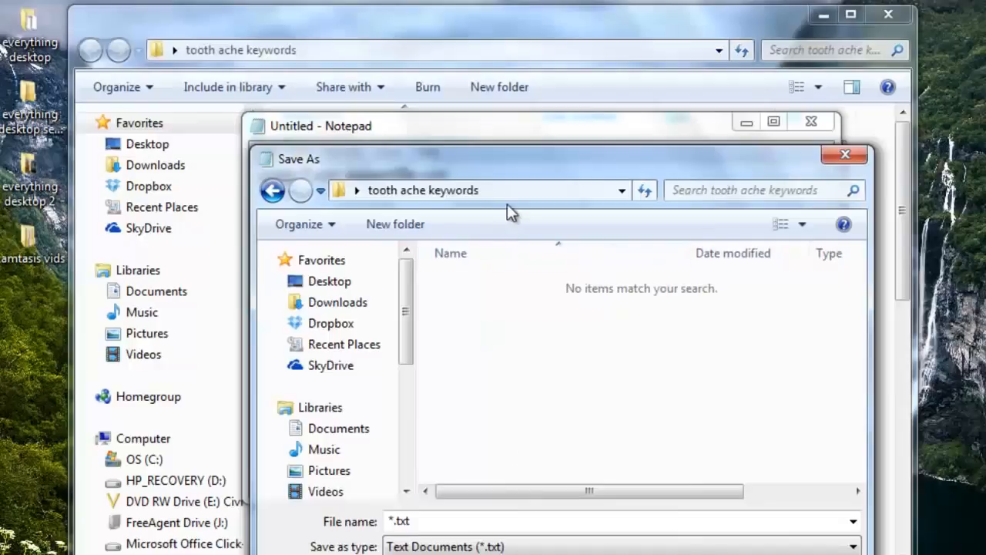
click(441, 521)
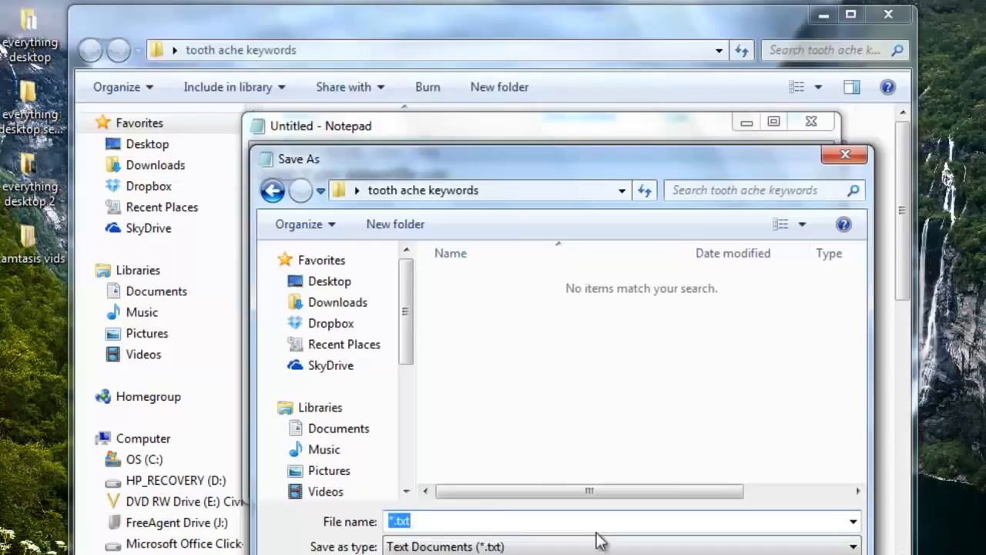
text(toothache.bat)
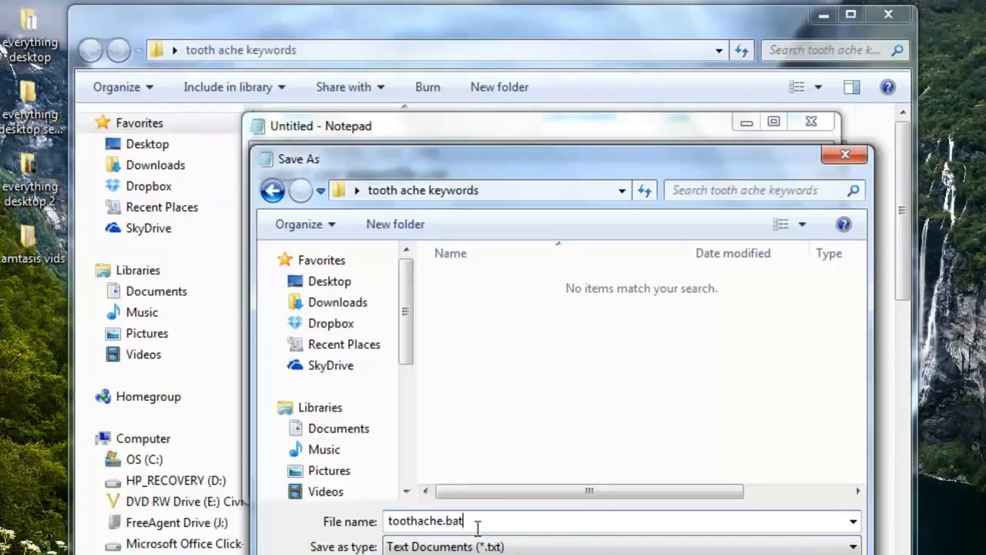
key(Return)
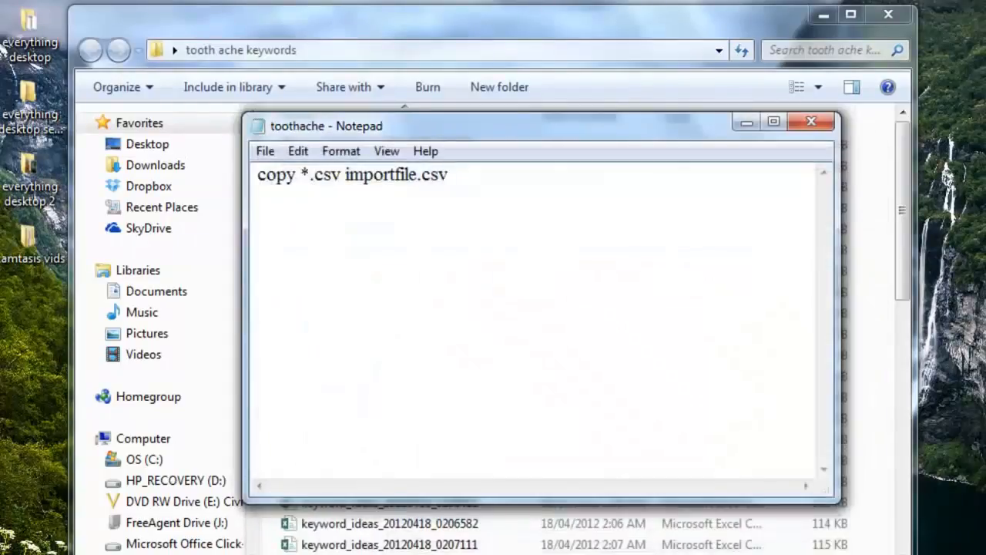
click(811, 122)
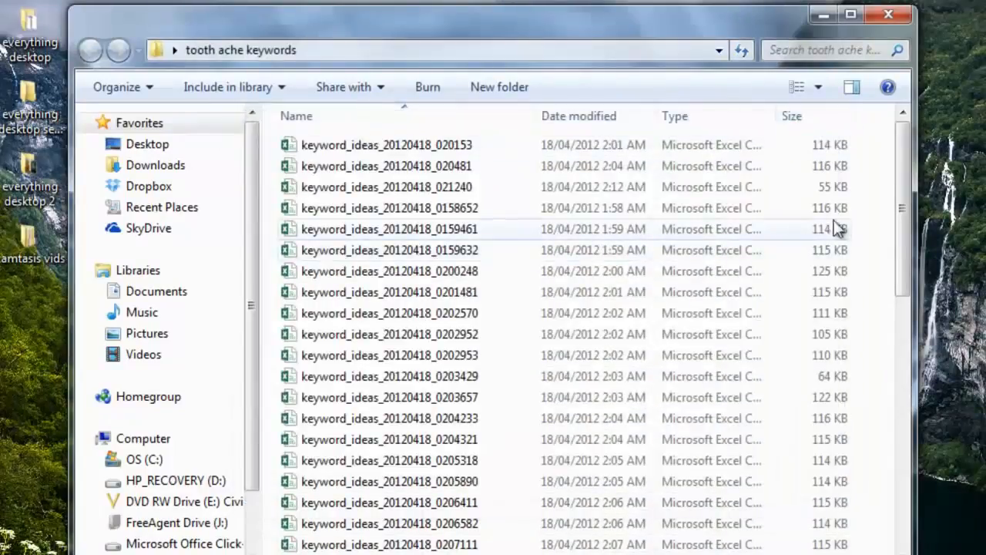
- Run the toothache batch file from the folder to merge all the CSV files
drag(905, 184, 887, 487)
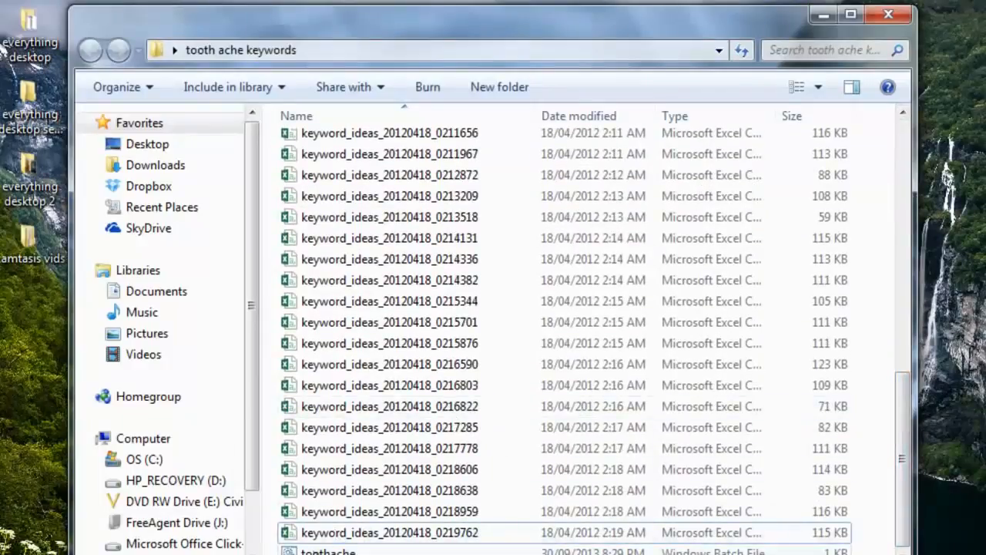
click(348, 536)
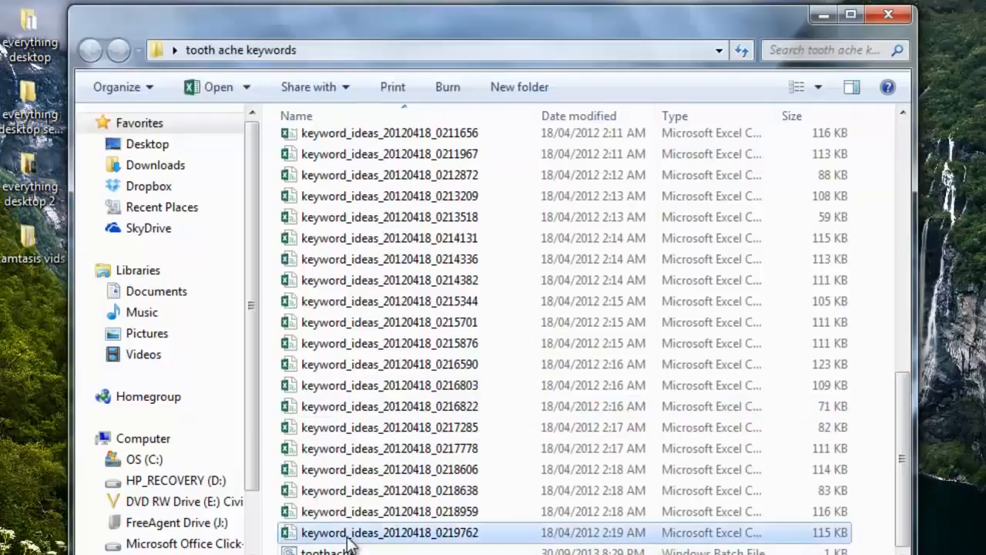
click(344, 450)
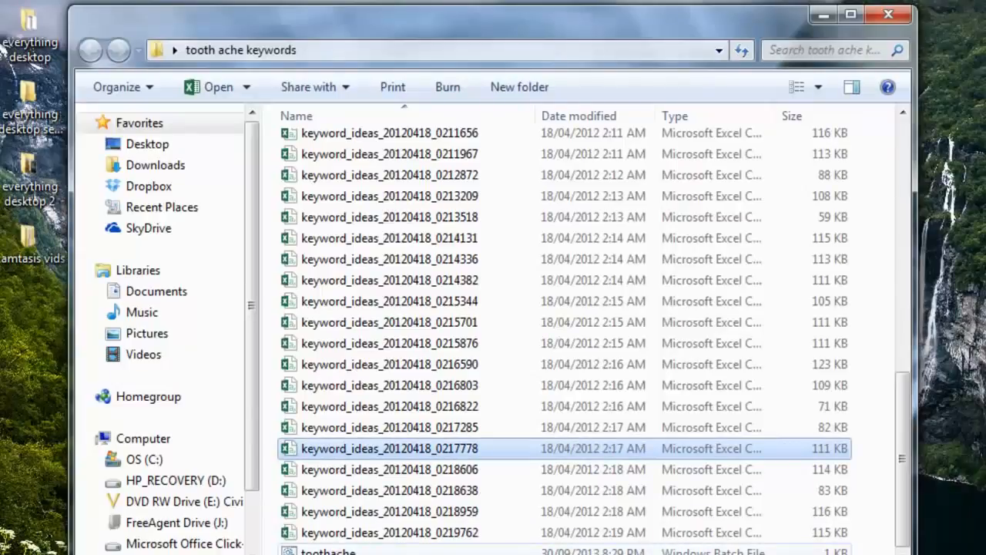
double_click(331, 552)
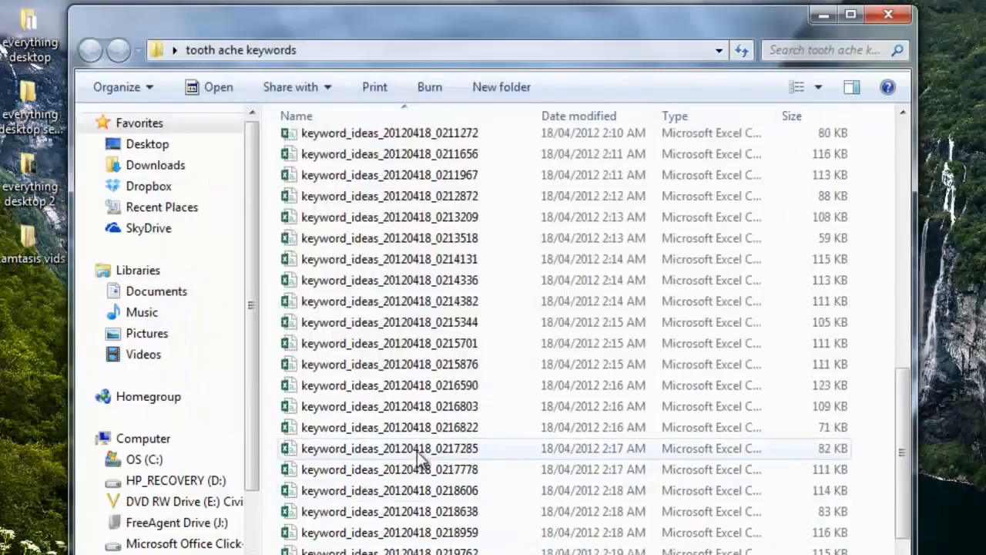
- Scroll through the folder's file list to locate the merged importfile
click(417, 451)
scroll(416, 456, up, 4)
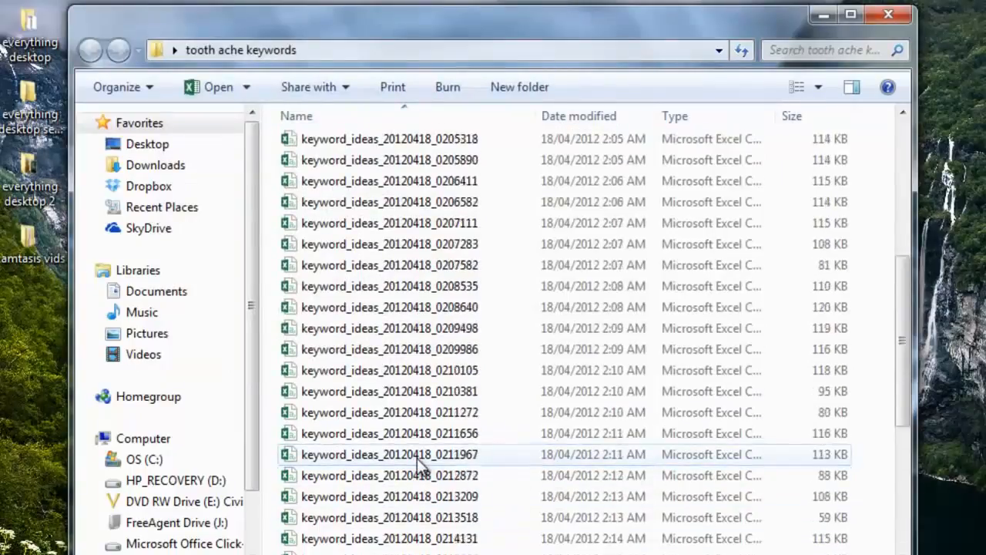
scroll(417, 458, up, 5)
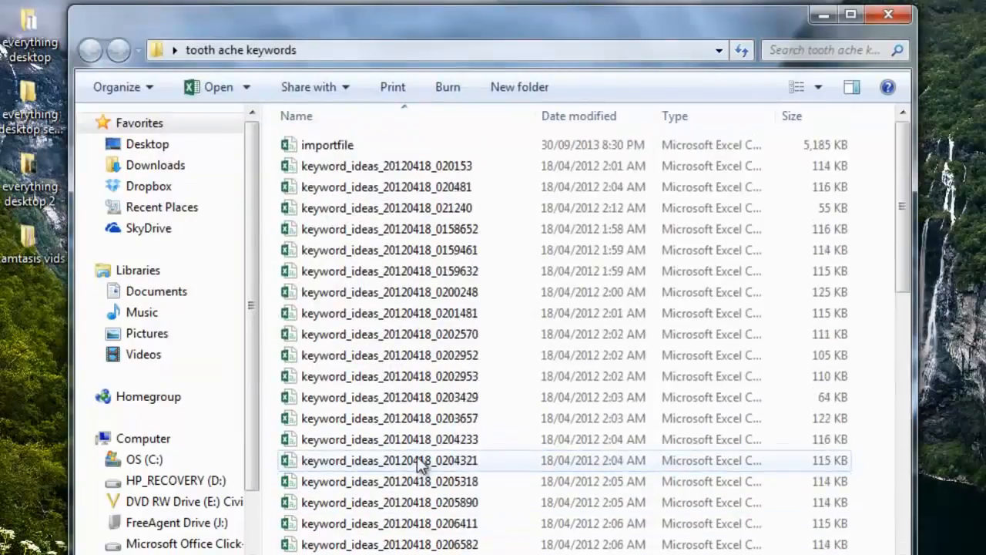
scroll(417, 455, down, 10)
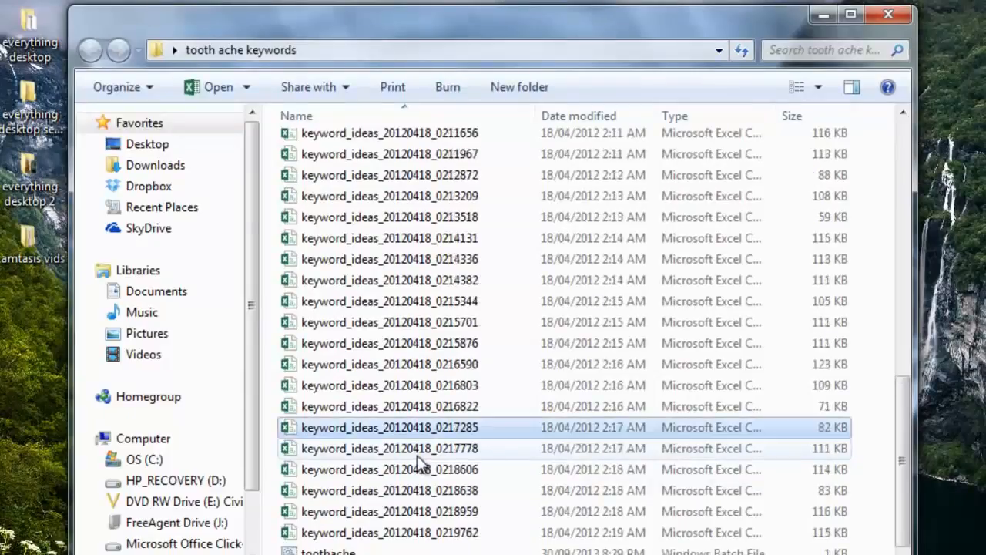
scroll(416, 456, up, 10)
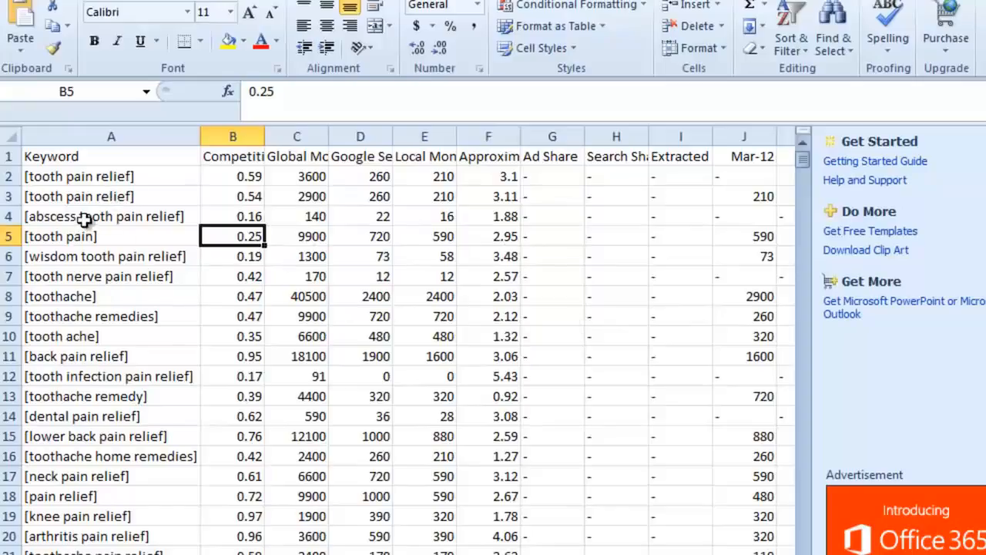
- Browse the merged importfile sheet and widen the Global Monthly Searches column
drag(804, 154, 802, 551)
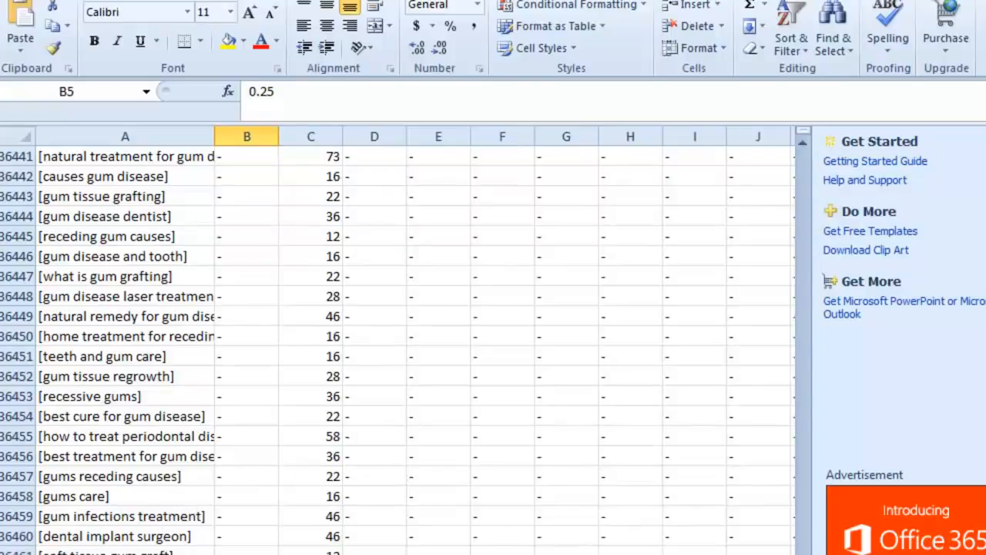
drag(843, 477, 843, 335)
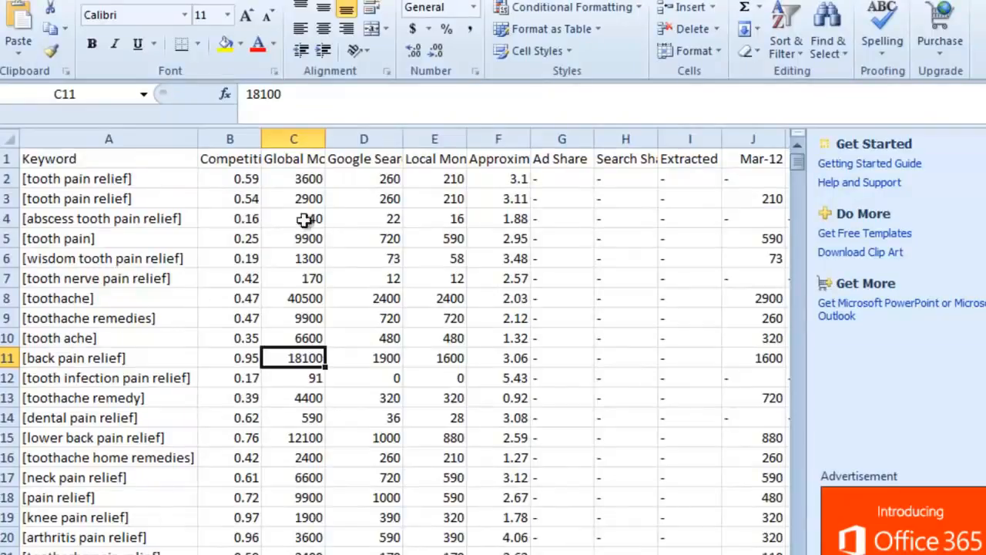
click(209, 296)
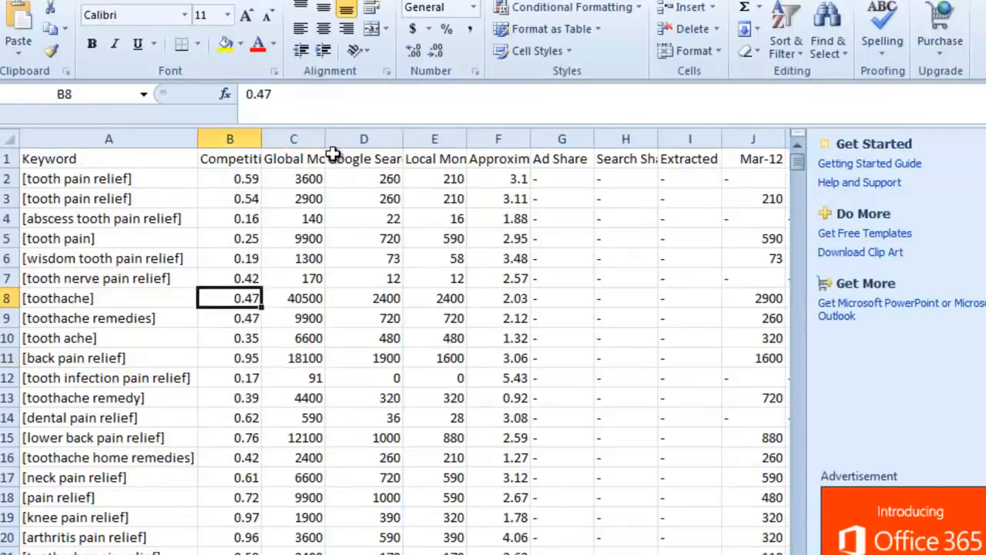
drag(325, 138, 423, 142)
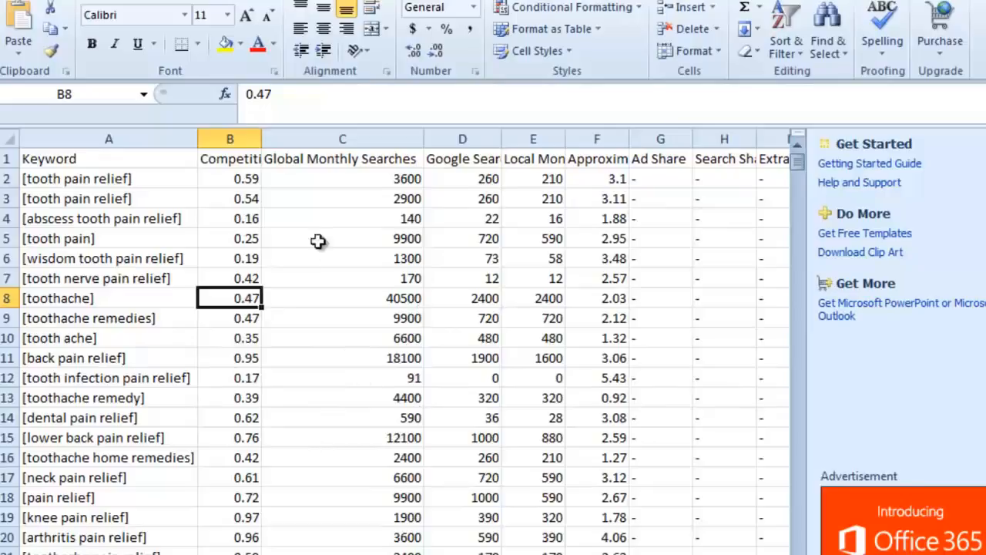
drag(422, 137, 369, 137)
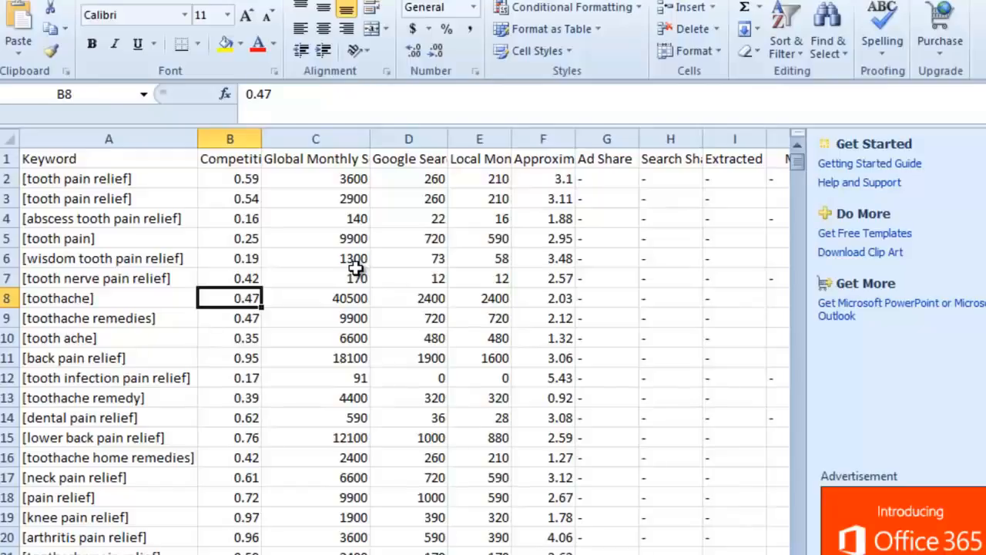
- Select the Keyword column and replace every "[" with nothing
click(158, 260)
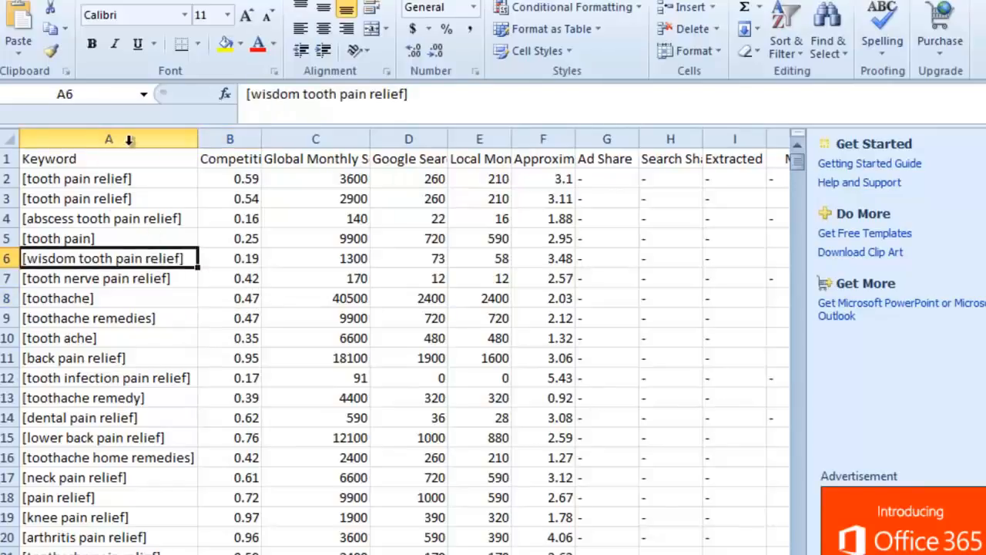
click(129, 139)
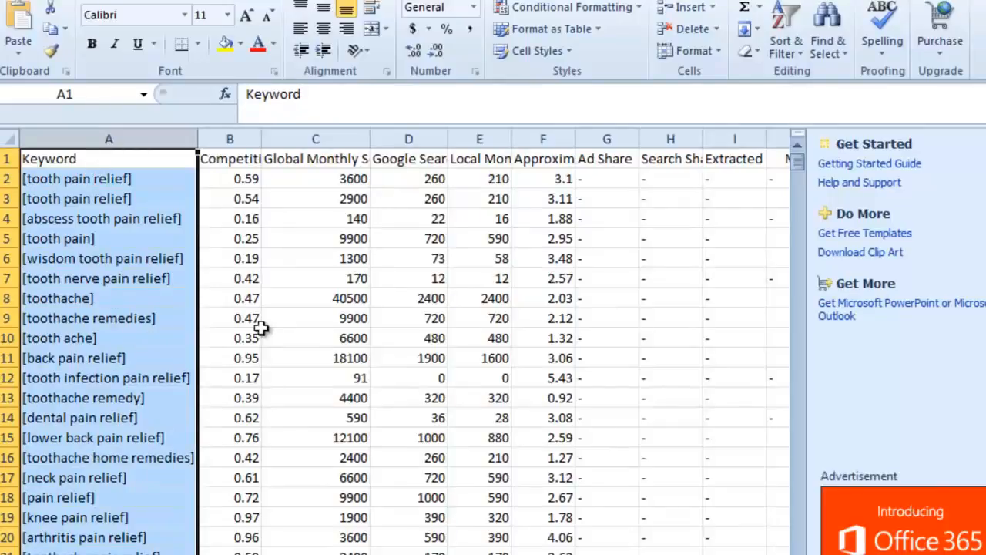
key(ctrl+f)
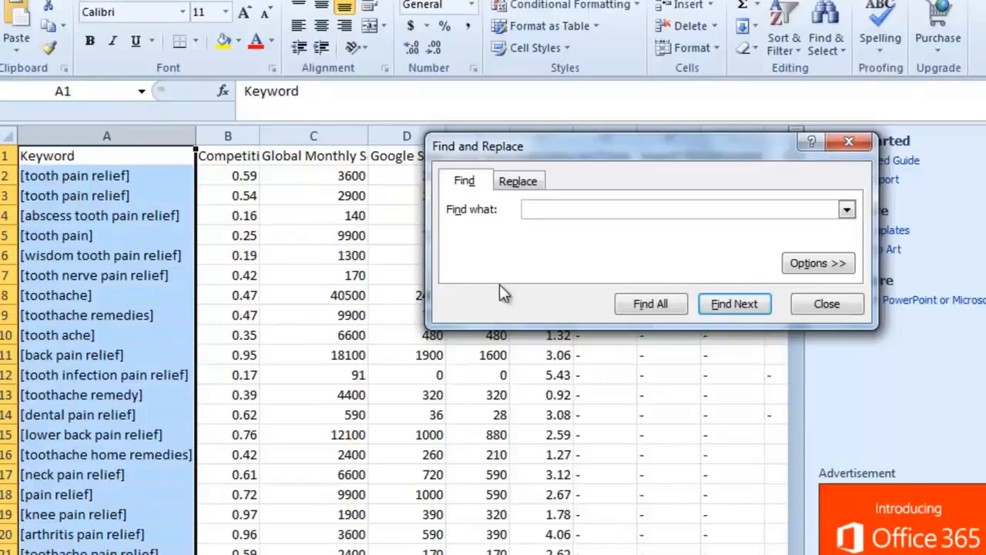
text([)
click(519, 183)
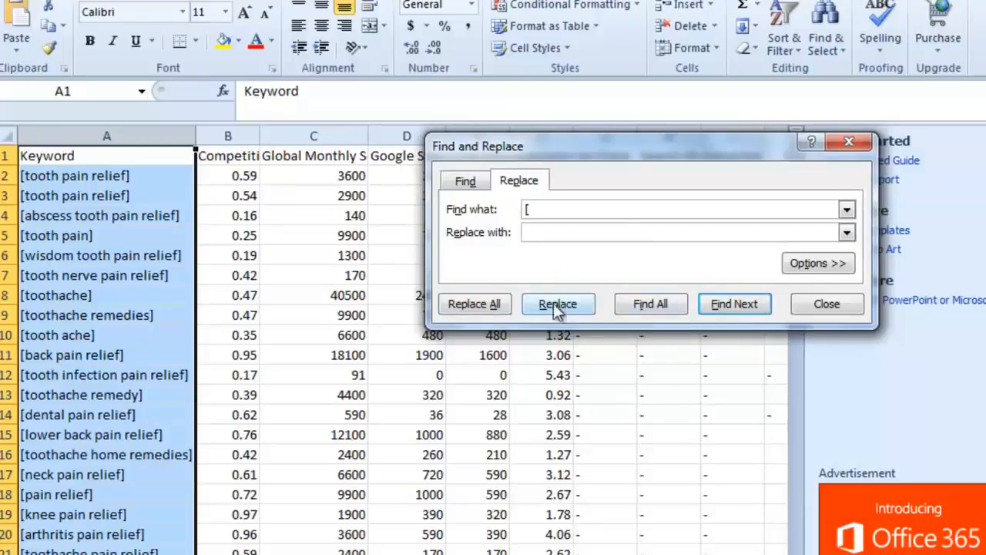
click(467, 305)
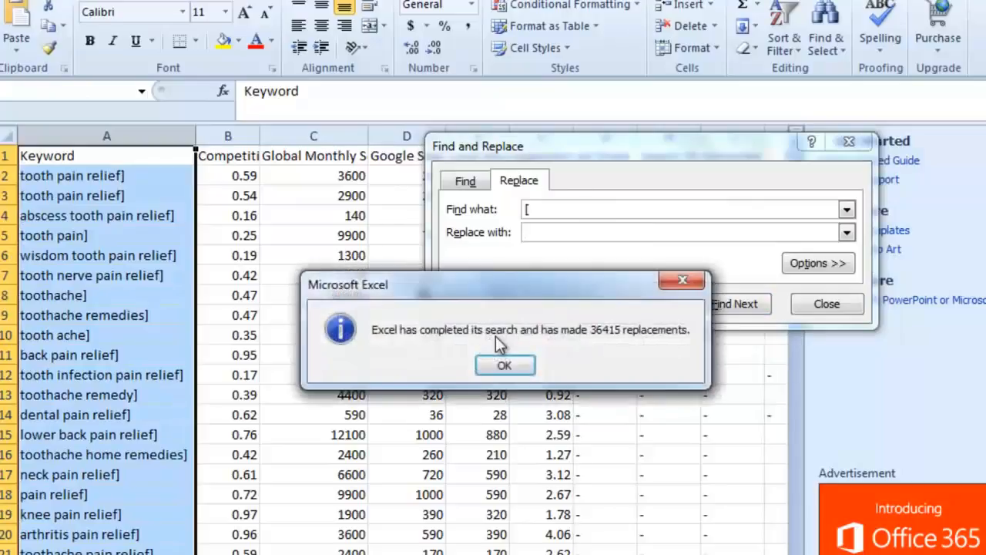
click(508, 427)
- Replace every "]" in the Keyword column with nothing and close the confirmation
click(557, 209)
key(BackSpace)
text(])
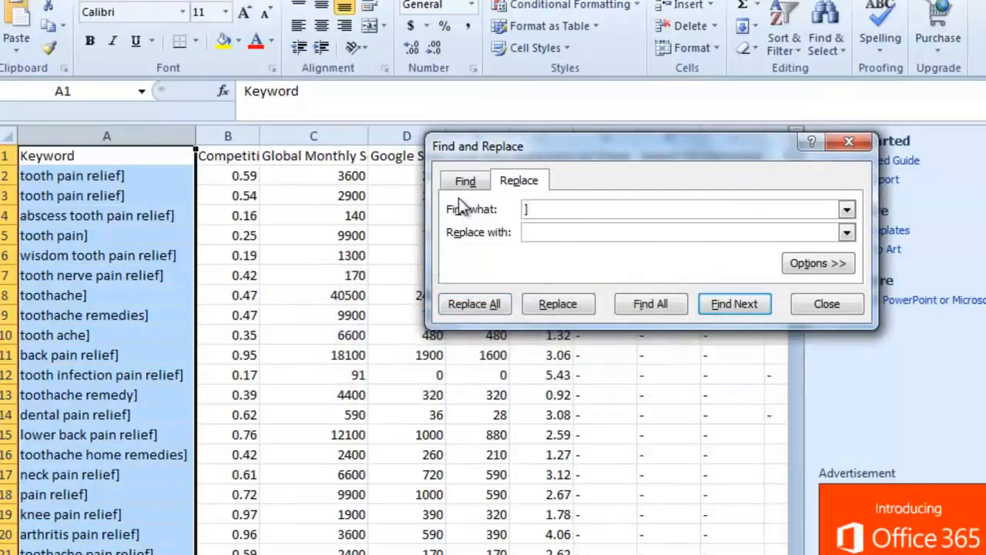
click(497, 307)
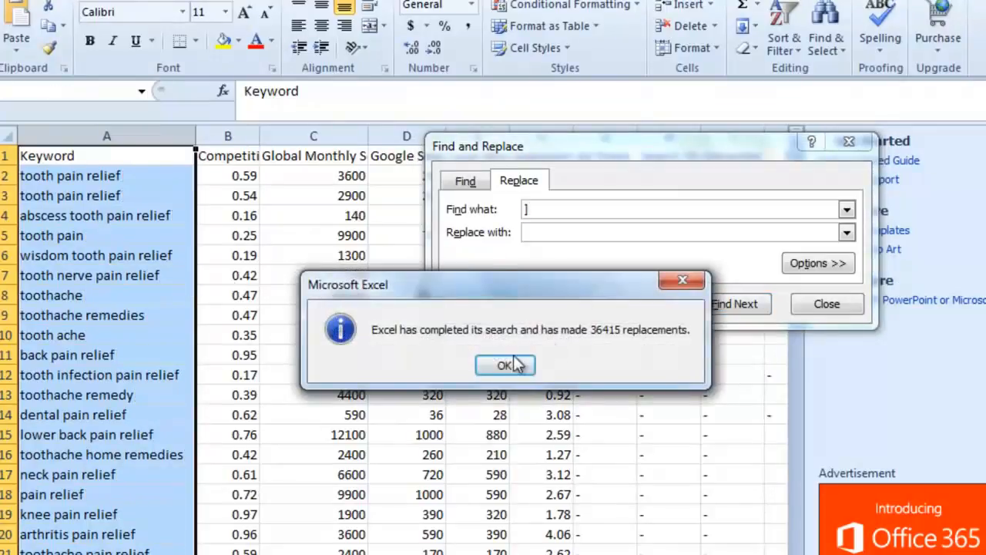
click(505, 365)
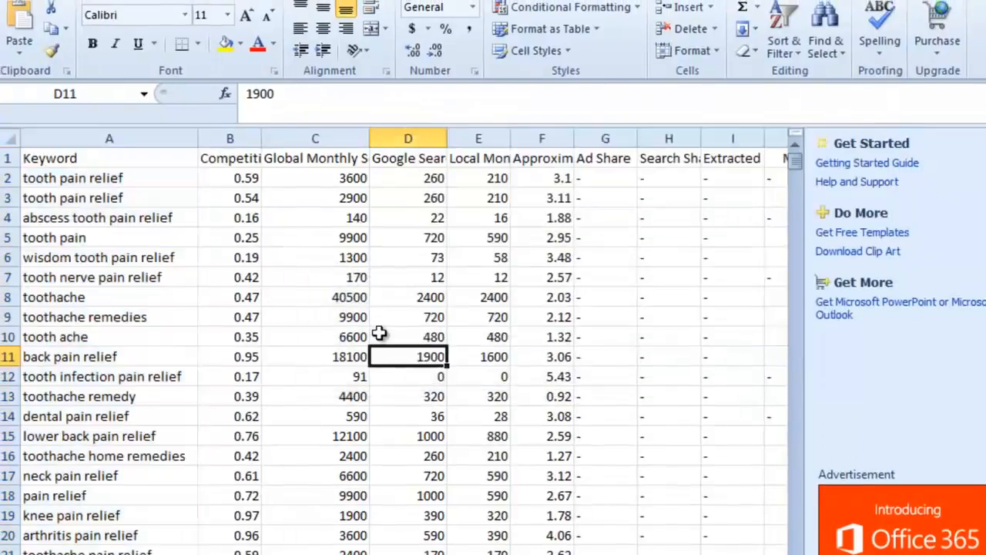
- Insert a blank column before the Competition column
click(228, 136)
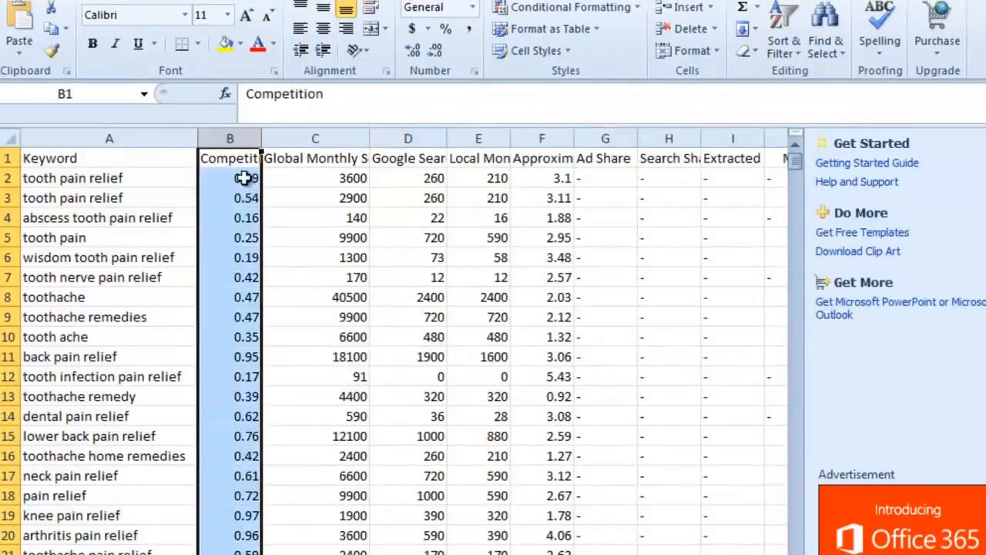
right_click(221, 148)
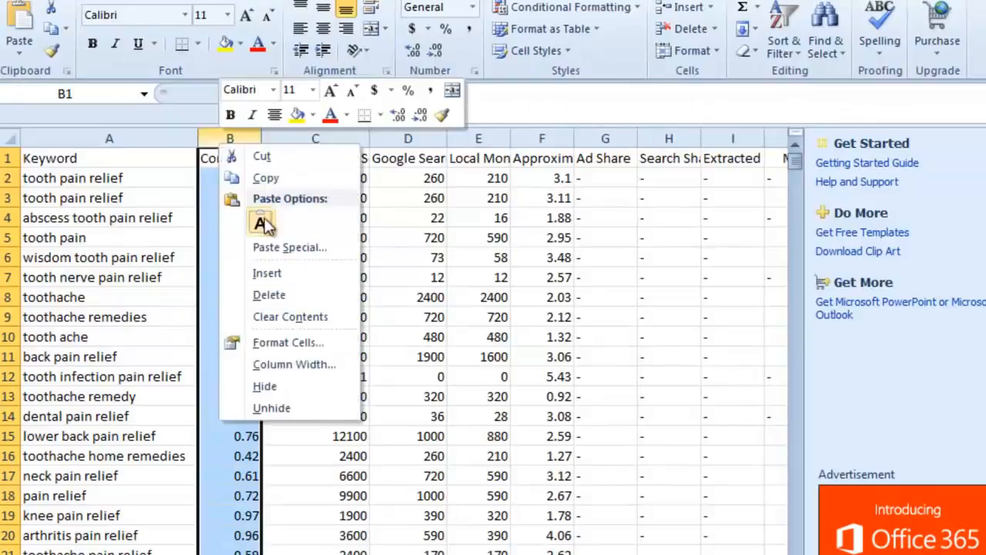
click(271, 277)
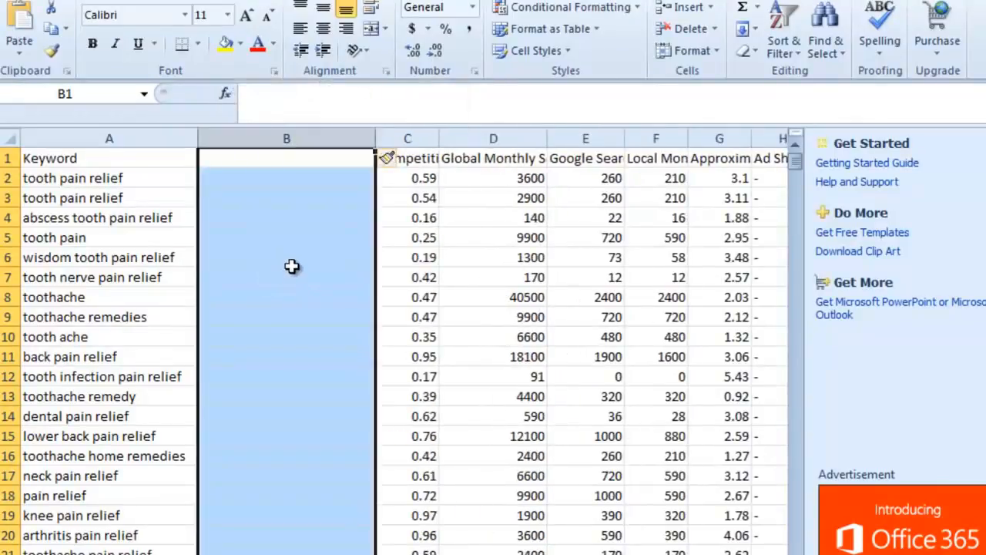
- Copy the word-count formula from the Notepad window
click(271, 232)
click(260, 215)
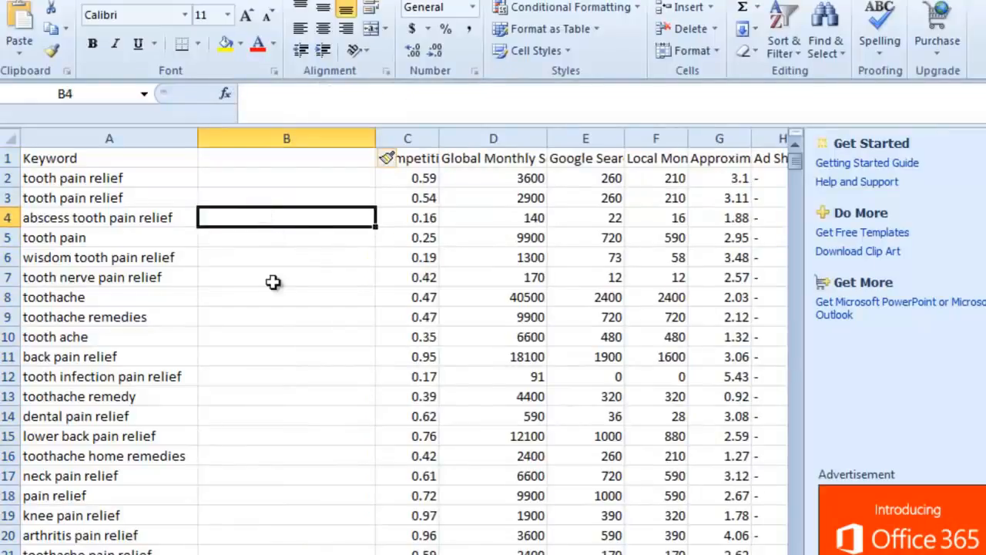
click(297, 163)
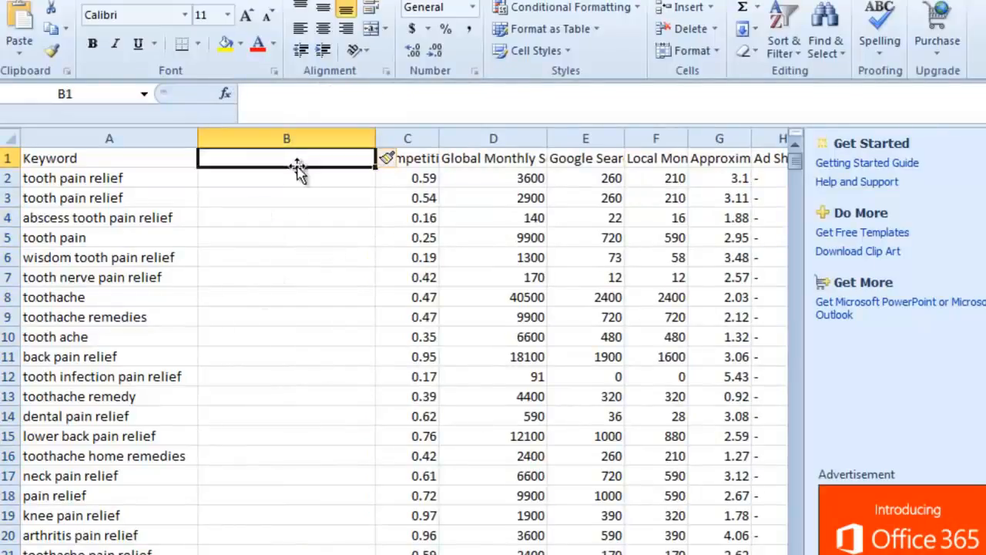
key(alt+Tab)
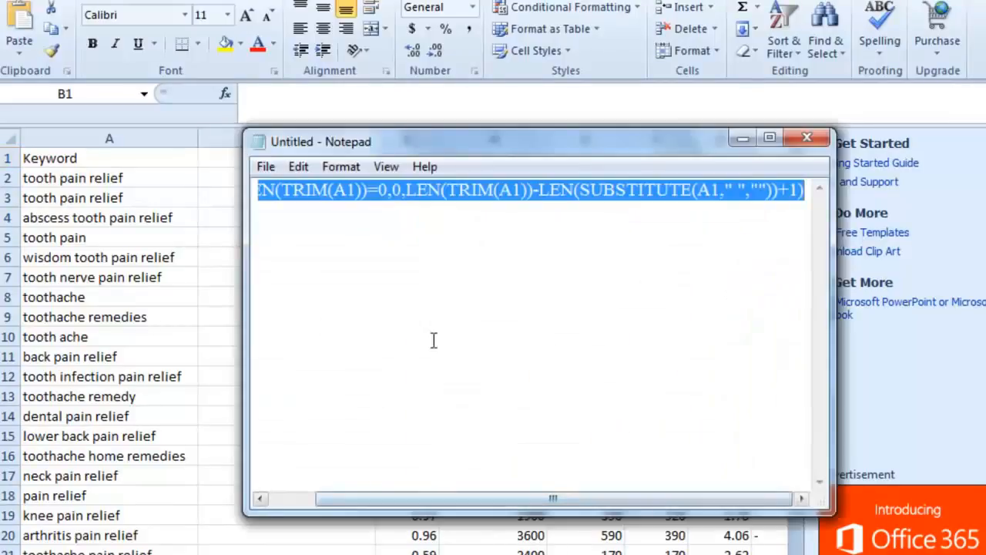
right_click(332, 183)
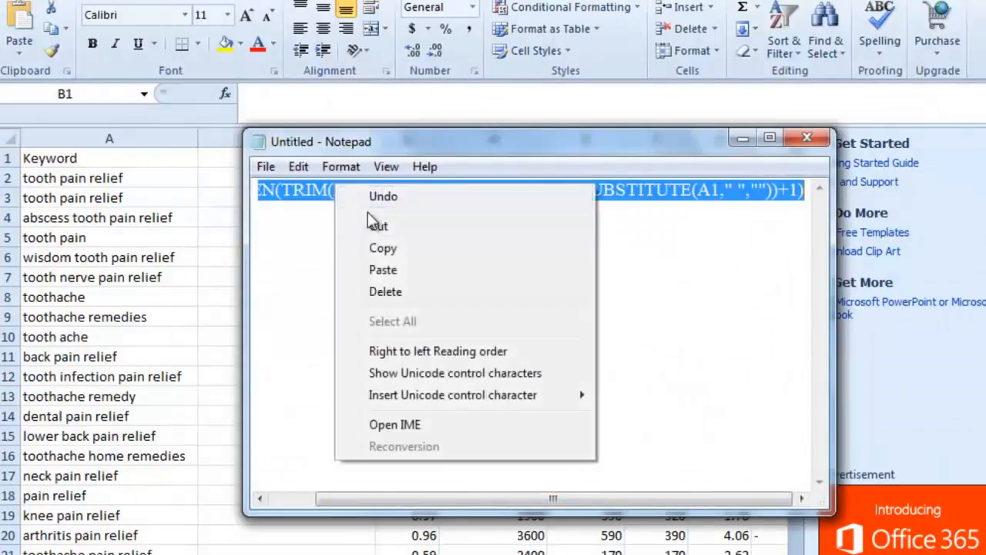
click(411, 248)
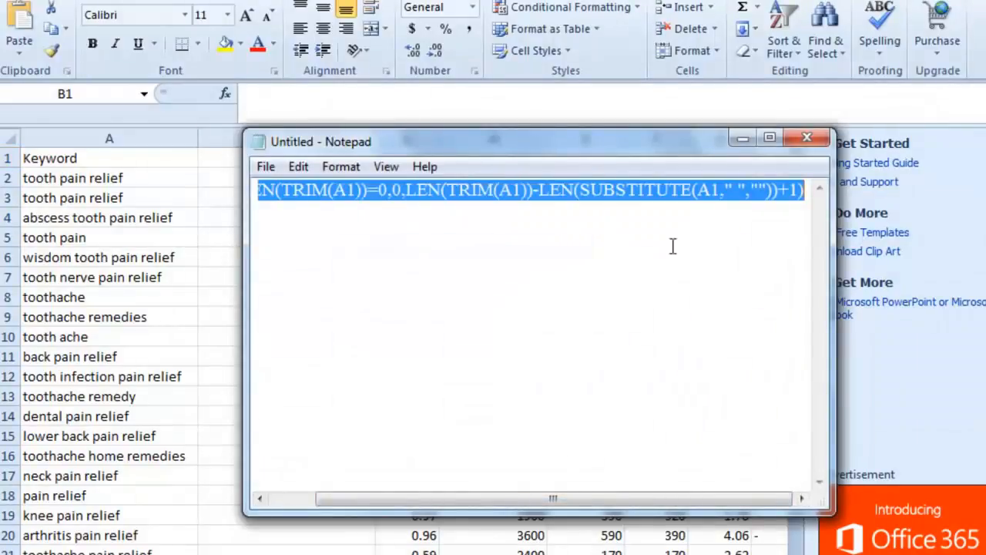
click(742, 138)
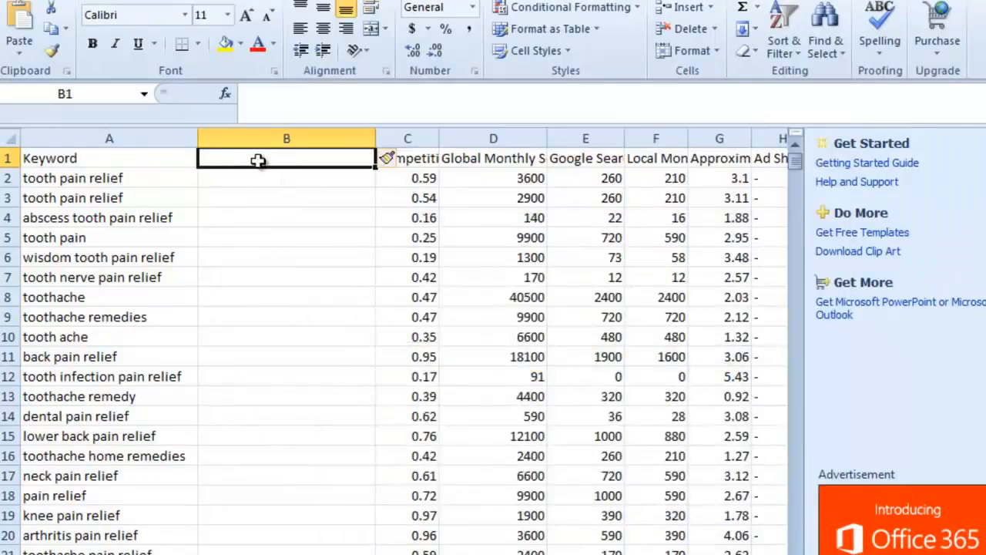
- Paste the formula =IF(LEN(TRIM(A1))=0,0,LEN(TRIM(A1))-LEN(SUBSTITUTE(A1," ",""))+1) into cell B1 to count the keyword's words
right_click(300, 156)
click(266, 95)
right_click(269, 96)
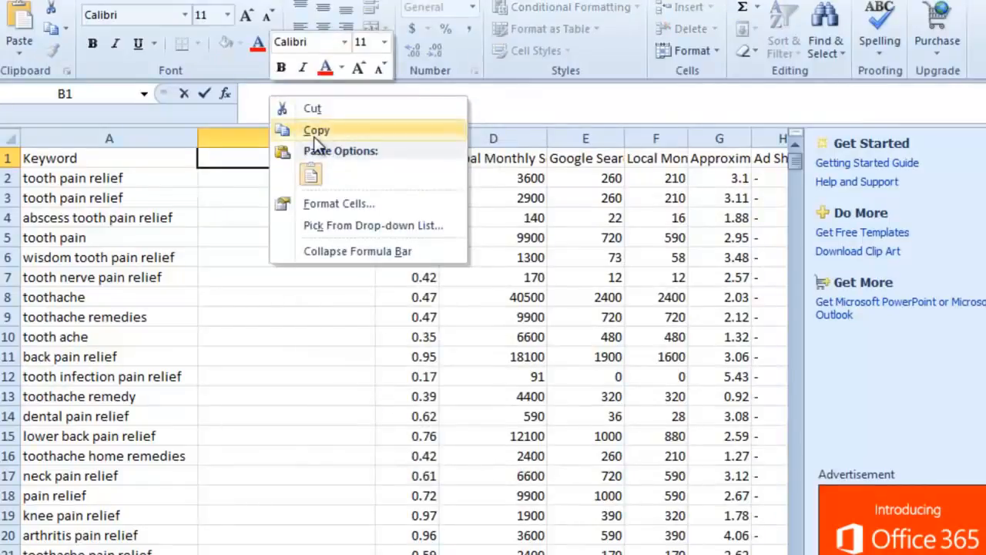
click(312, 175)
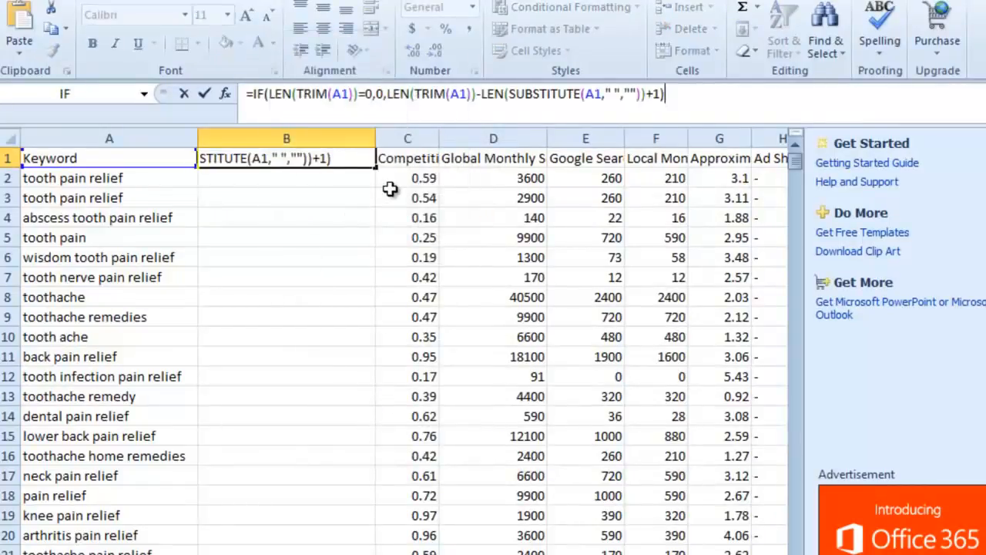
key(Return)
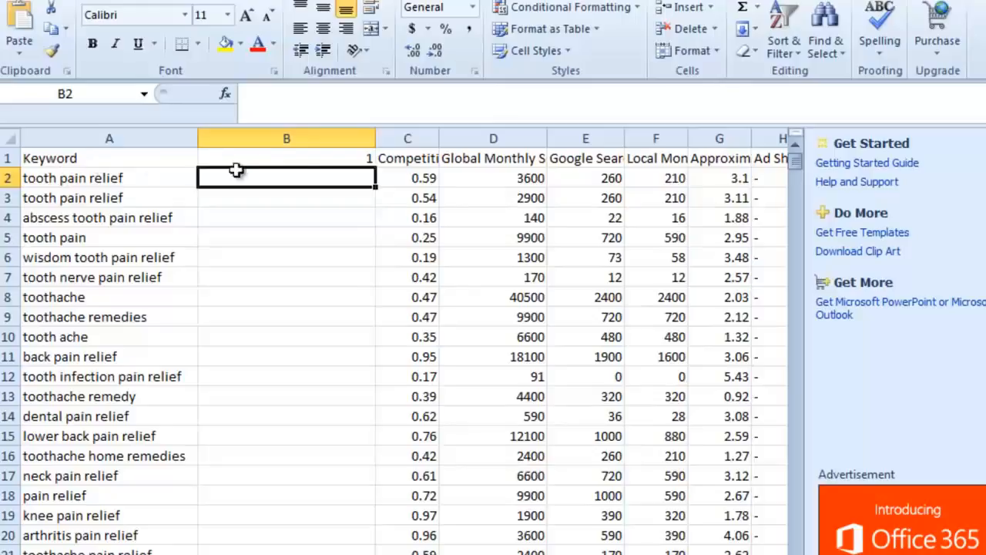
- Fill the word-count formula down column B for all keyword rows
click(307, 156)
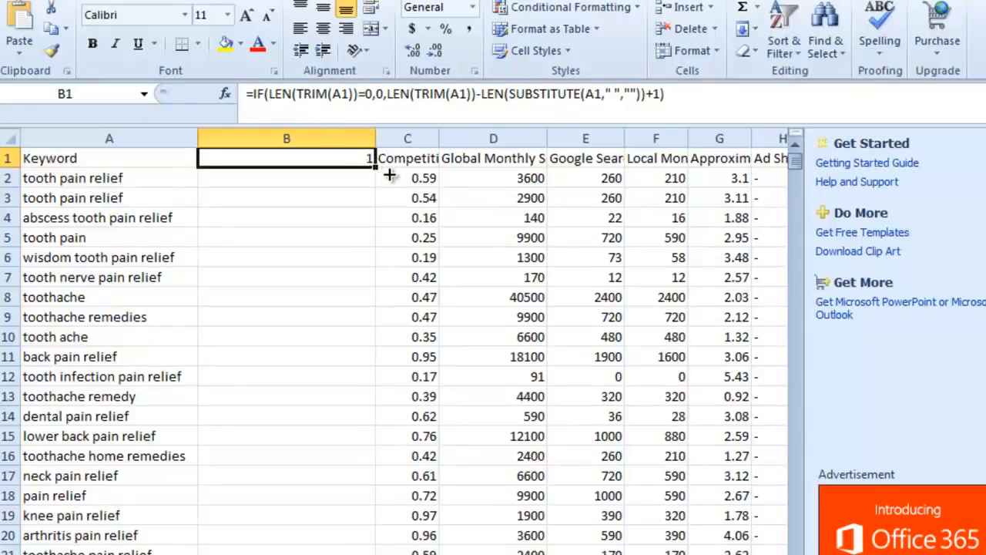
drag(375, 166, 374, 552)
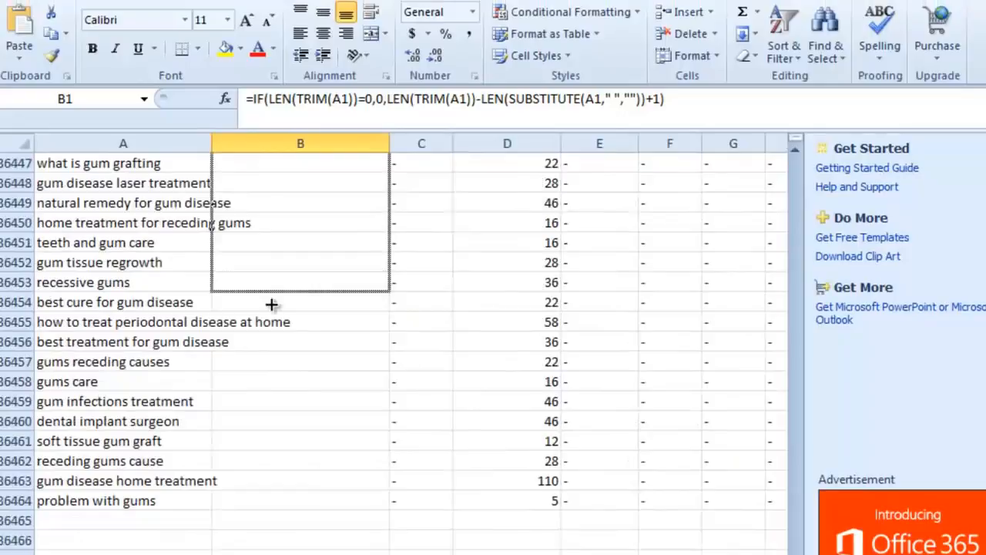
drag(270, 299, 265, 507)
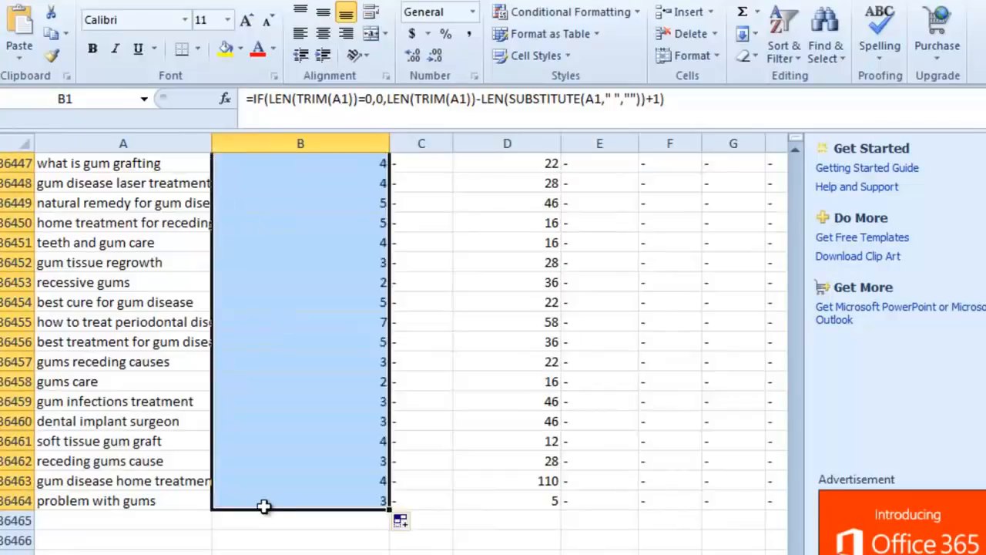
- Replace the formula in B1 with the column header "Number of Words"
scroll(385, 347, up, 20)
drag(795, 554, 801, 141)
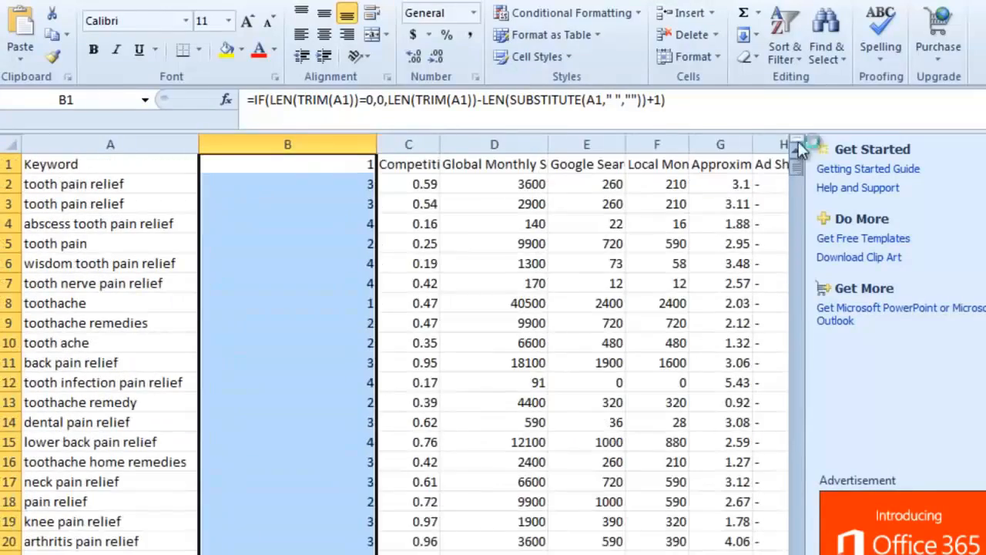
click(322, 170)
drag(688, 102, 248, 103)
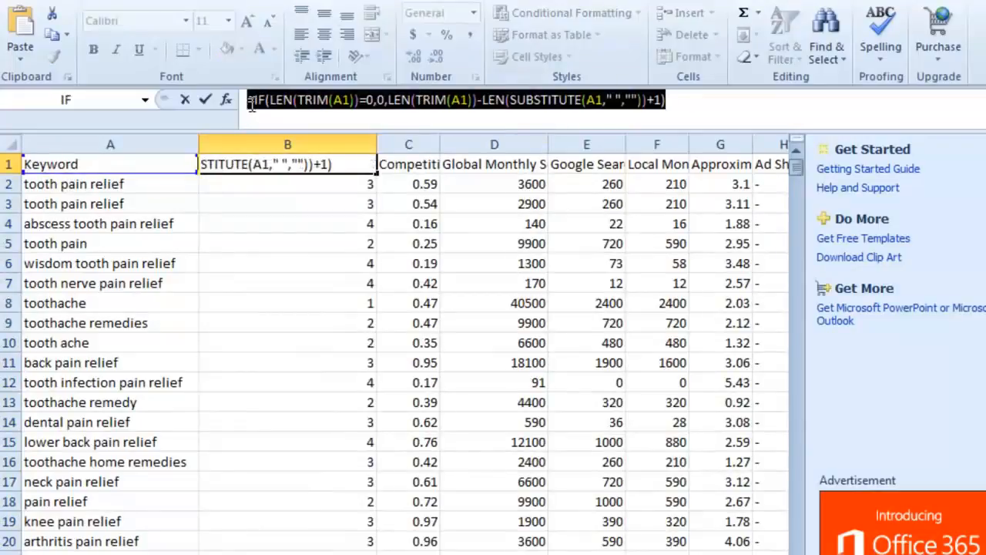
text(Numbewr)
key(BackSpace)
key(BackSpace)
text(r of Words)
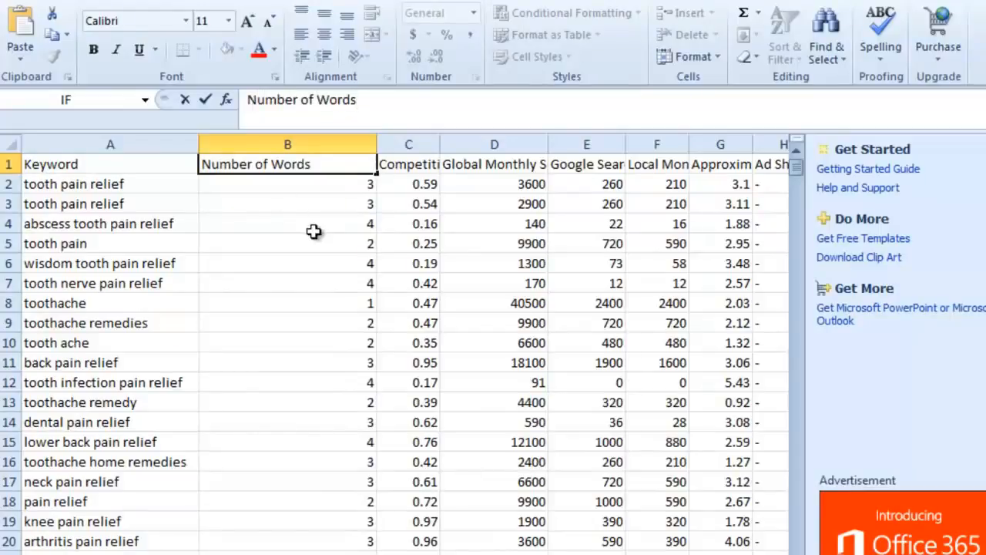
click(347, 245)
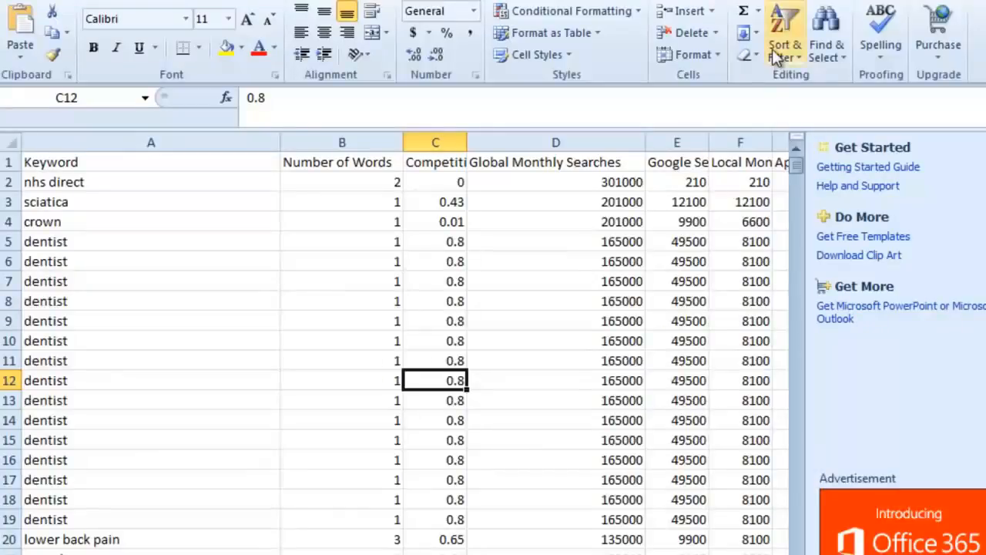
- Turn on filters and keep only rows with Global Monthly Searches of at least 300
click(776, 53)
click(817, 148)
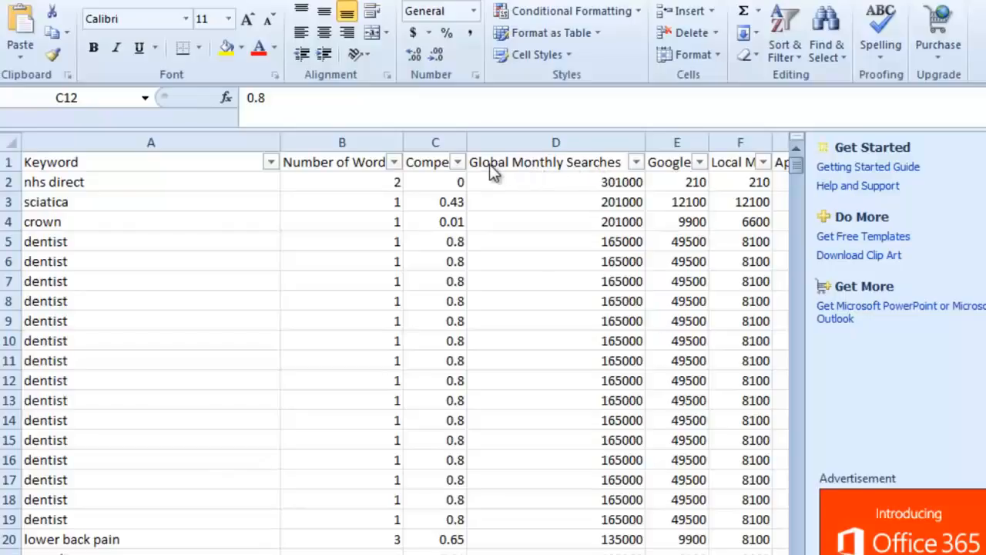
click(635, 162)
click(636, 162)
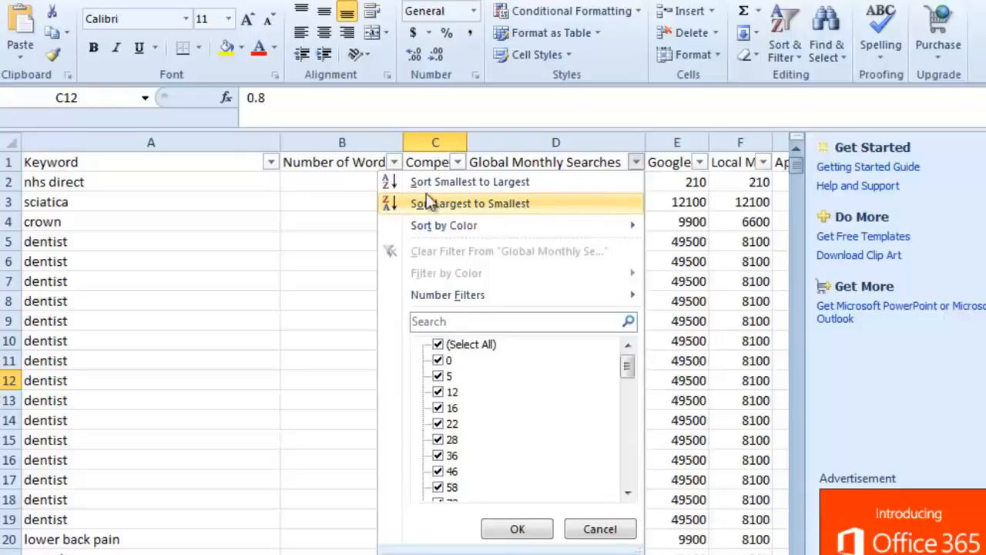
mouse_move(490, 298)
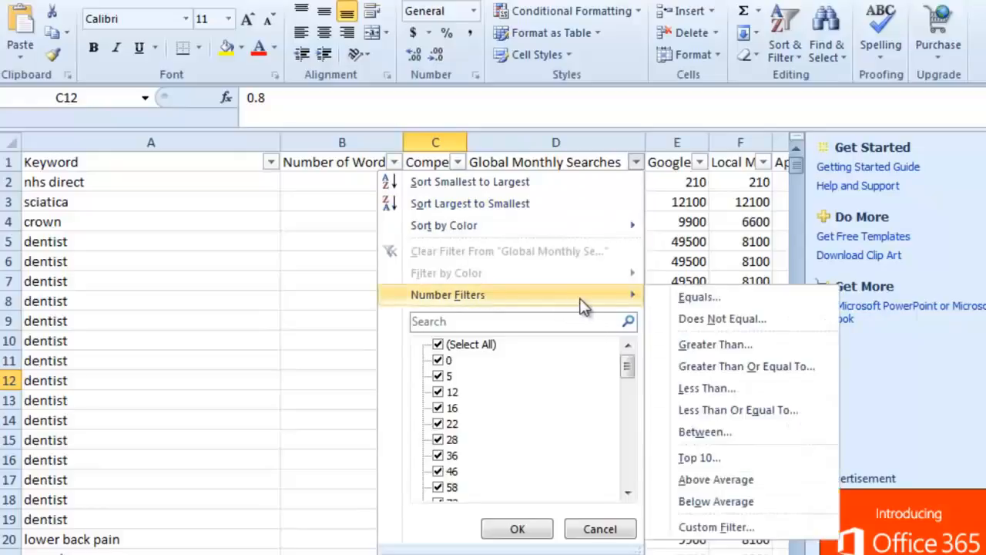
click(707, 431)
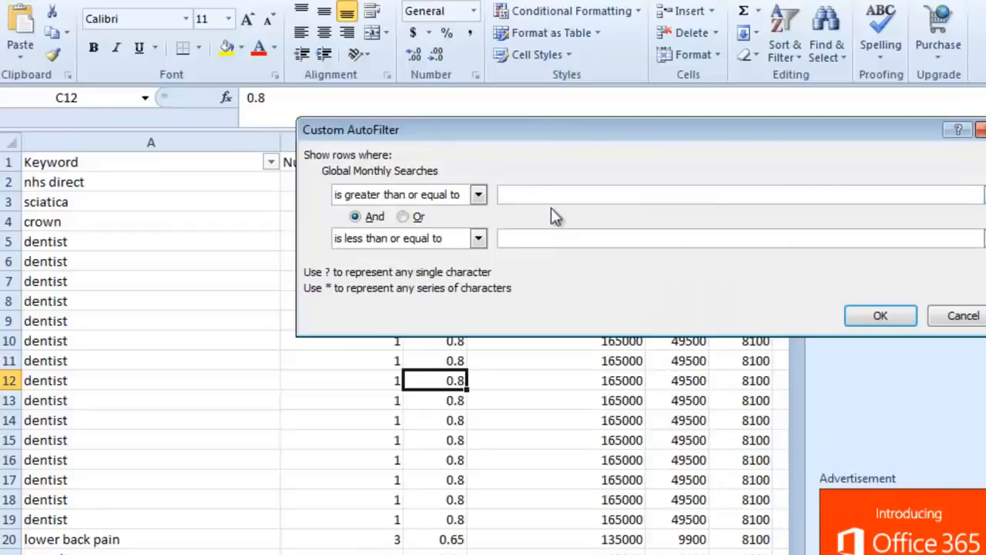
text(300)
click(537, 240)
click(871, 317)
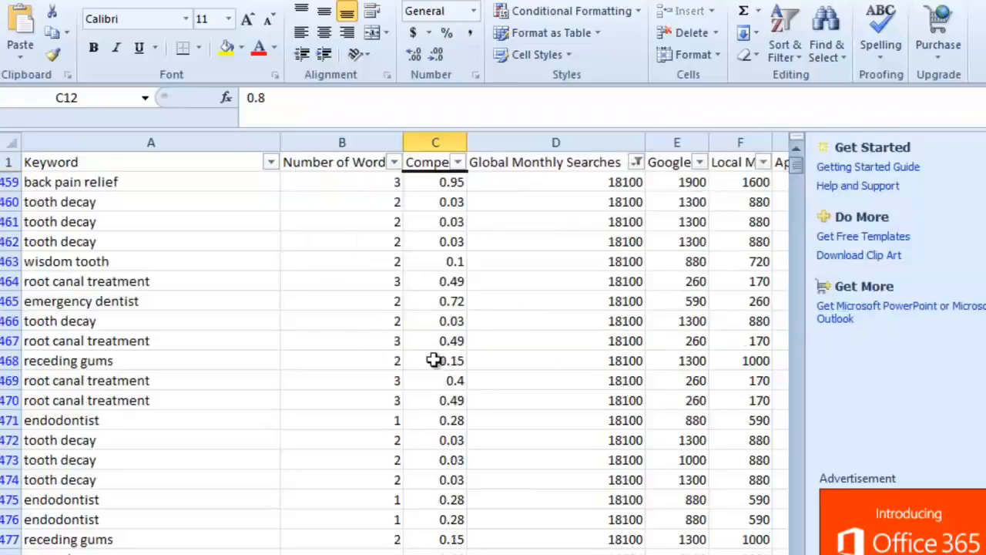
- Scroll through the filtered keyword list to review the results
drag(188, 355, 189, 346)
click(409, 403)
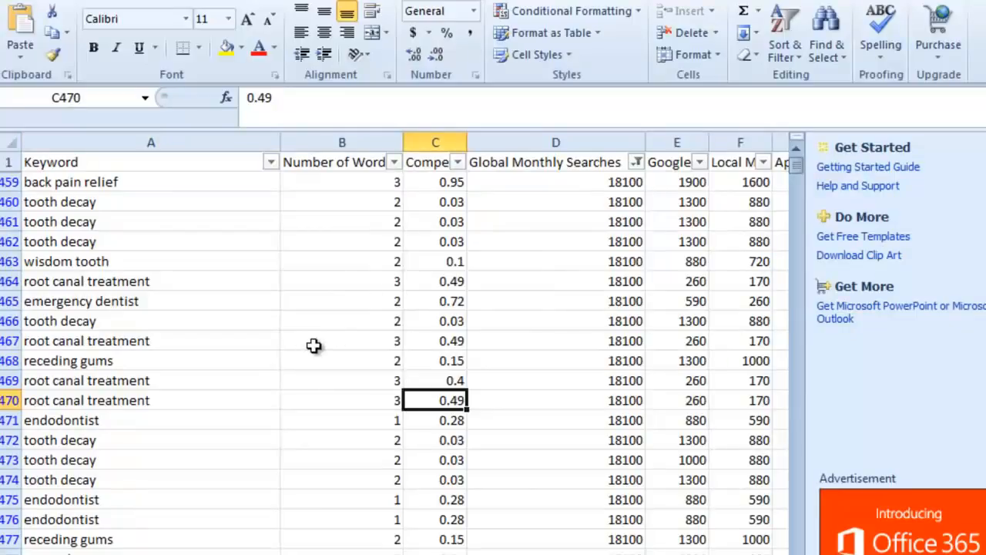
scroll(314, 345, down, 9)
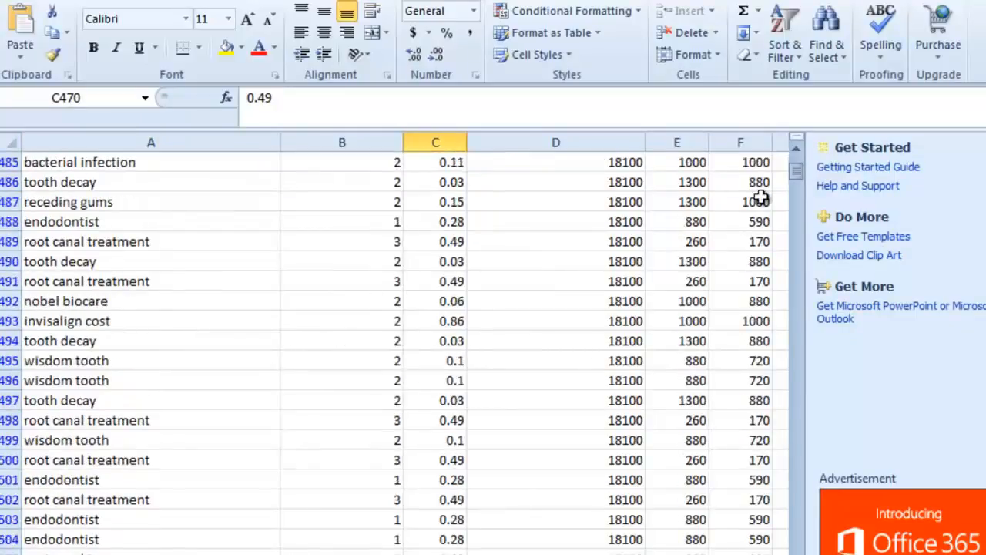
drag(797, 171, 794, 267)
scroll(585, 347, up, 3)
scroll(316, 472, up, 1)
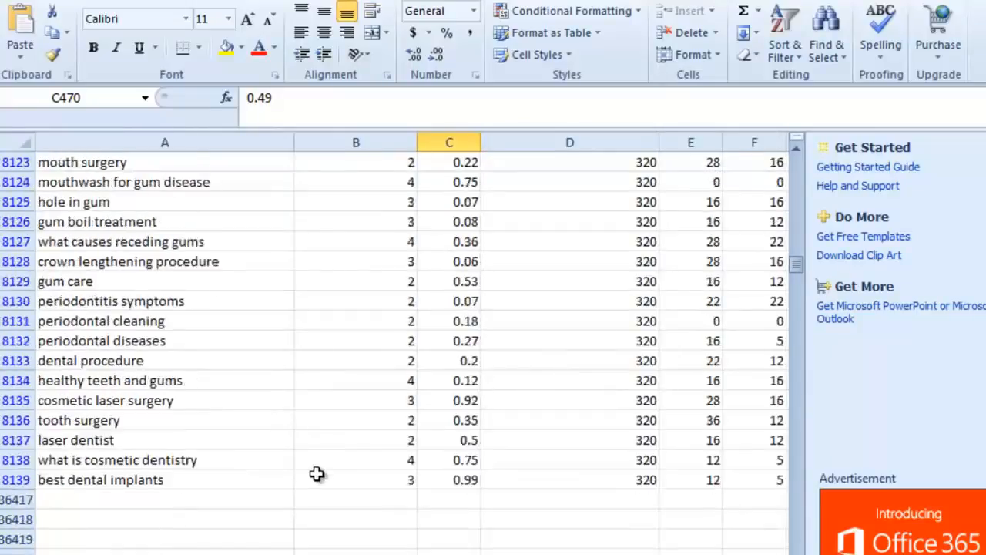
scroll(317, 473, up, 1)
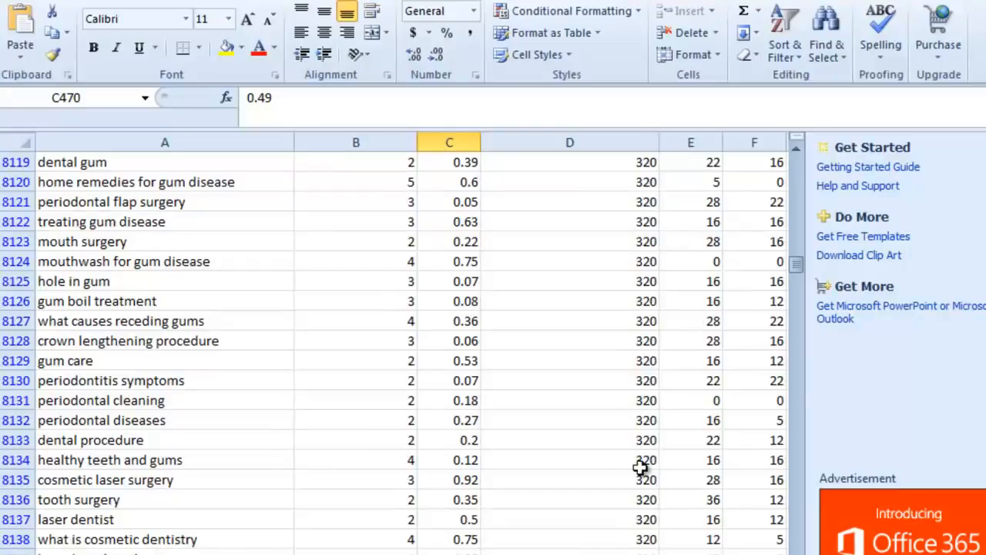
drag(797, 264, 802, 154)
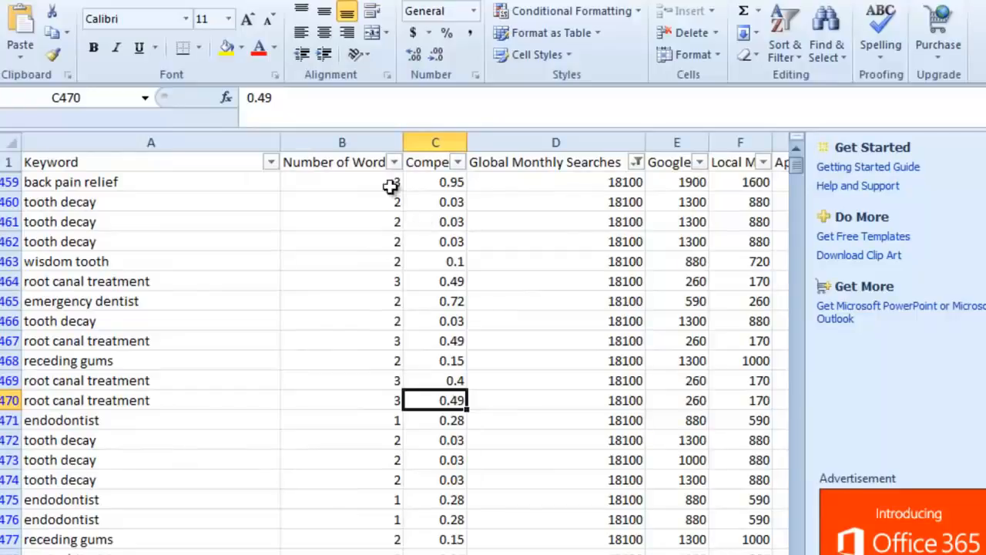
- Filter the Number of Words column to exclude keywords of 1, 2, 3 and 4 words
click(394, 164)
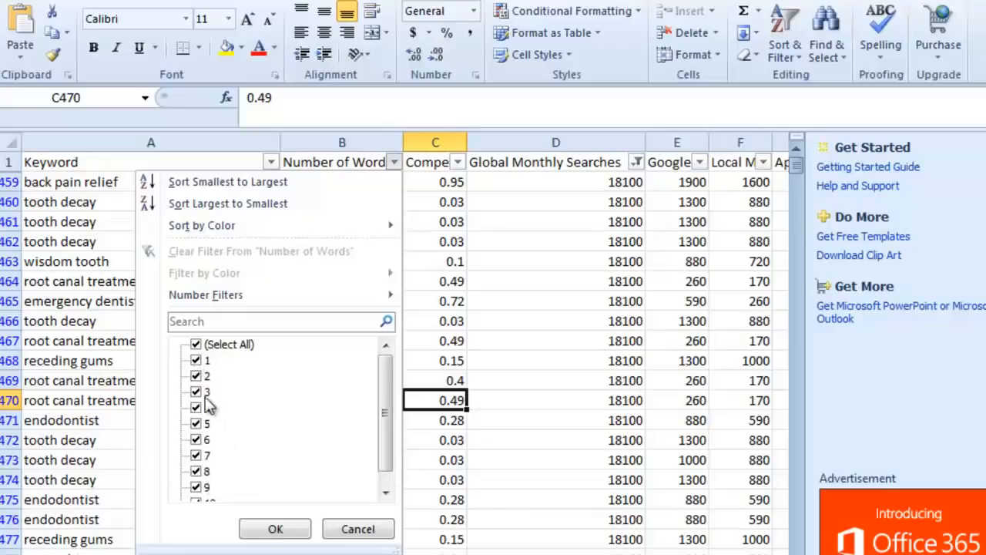
click(195, 360)
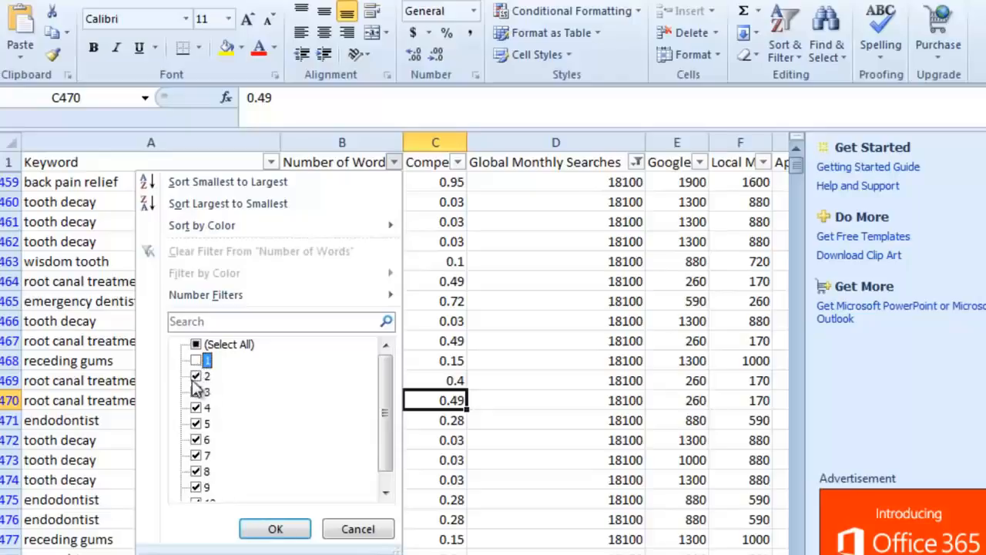
click(196, 376)
click(197, 392)
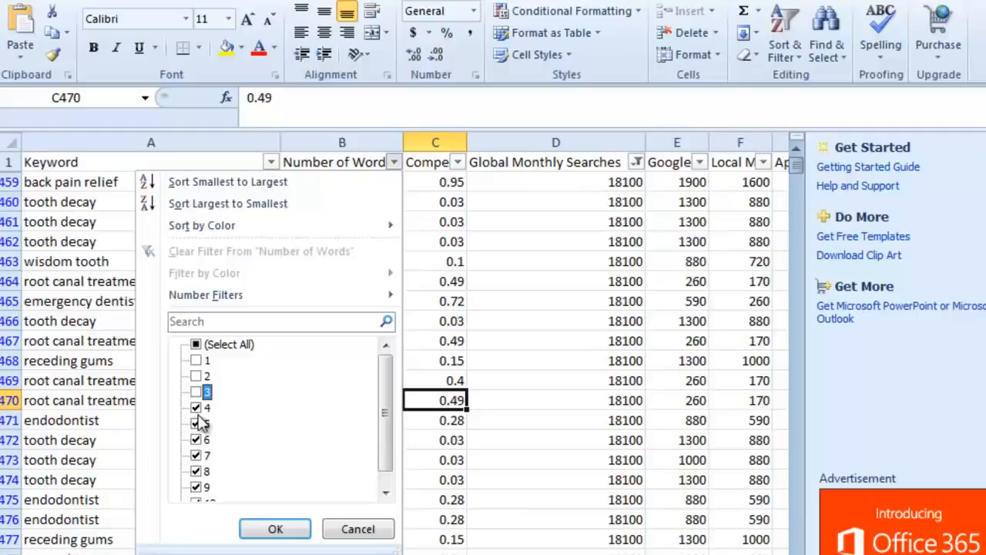
click(197, 407)
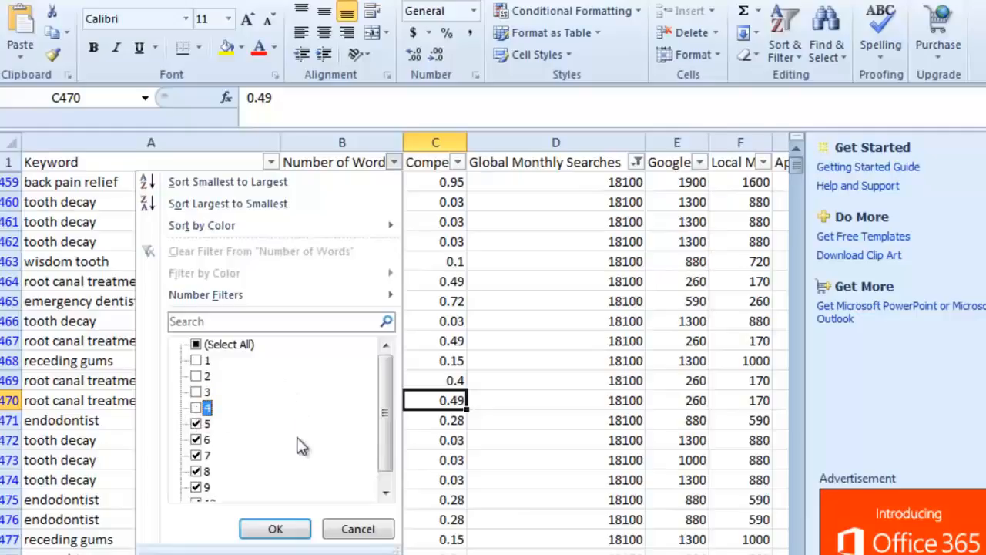
click(275, 528)
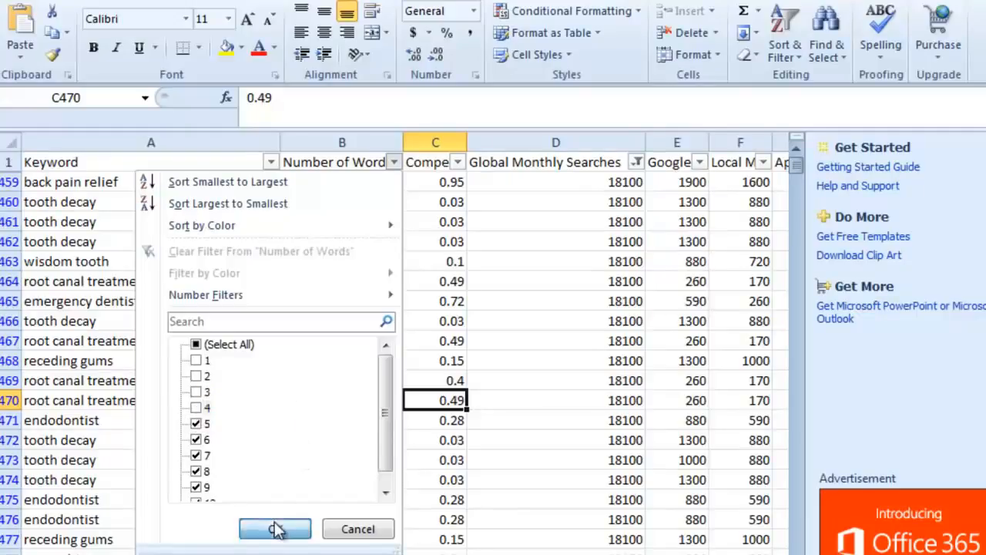
- Browse the remaining long keywords and their search volumes
click(185, 278)
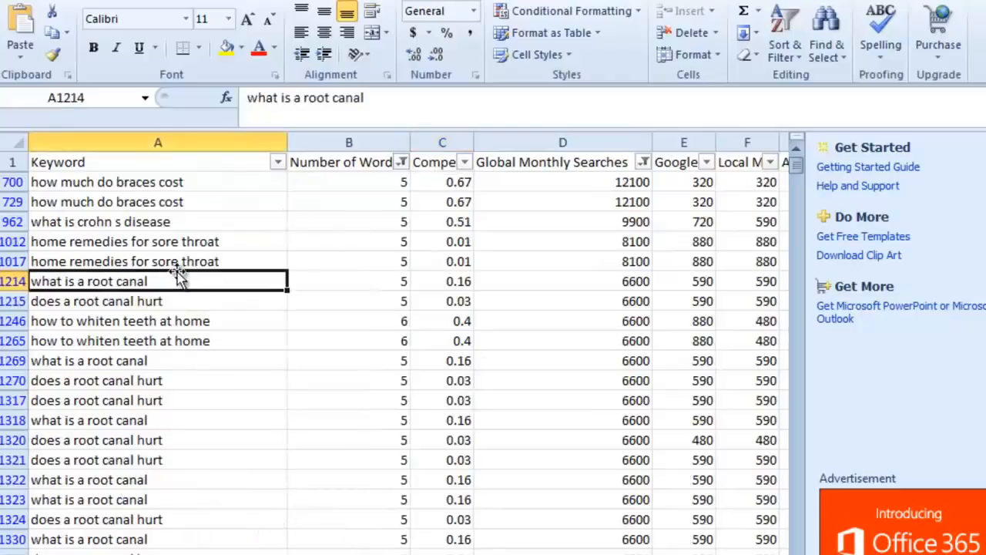
scroll(230, 313, down, 1)
scroll(231, 314, down, 2)
scroll(234, 308, up, 3)
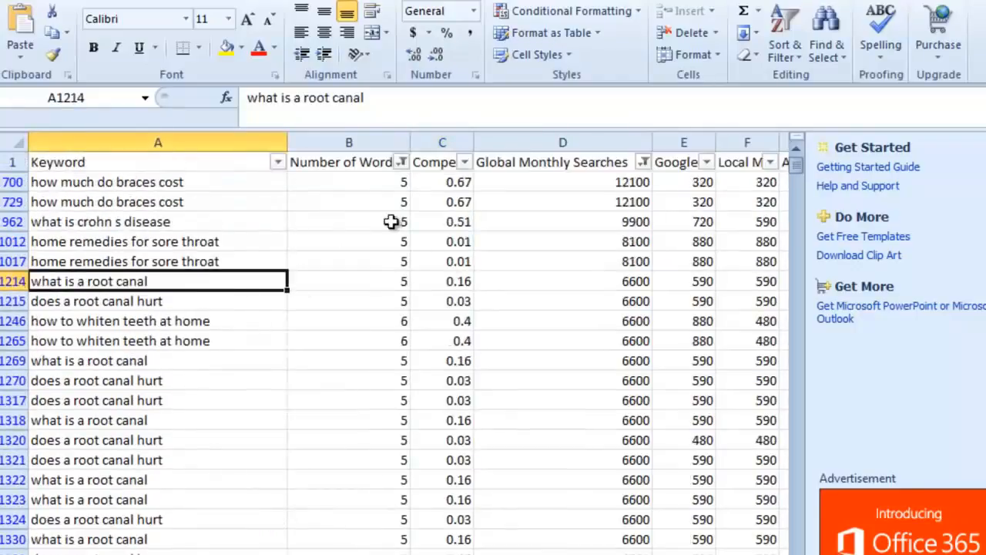
scroll(389, 255, down, 2)
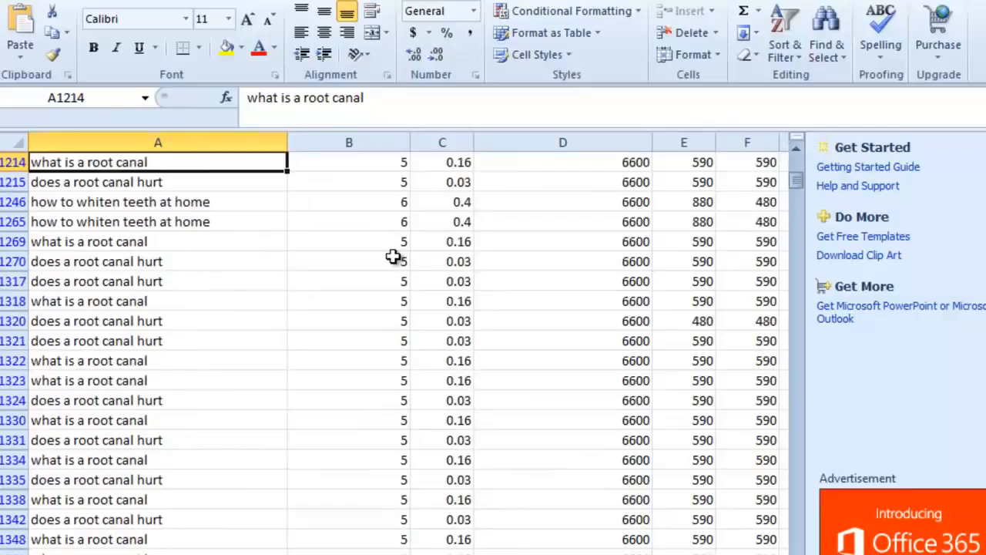
scroll(393, 256, down, 6)
scroll(393, 257, up, 8)
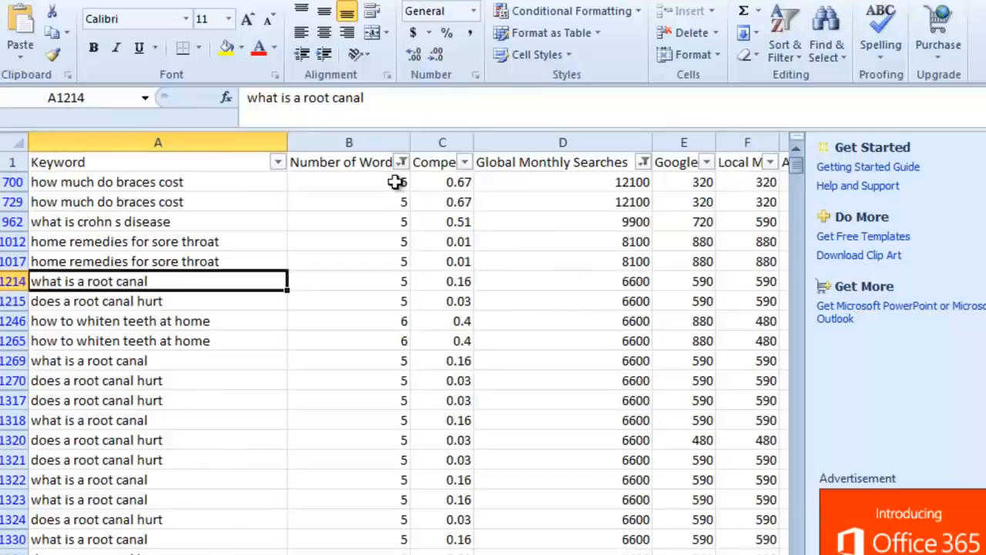
click(136, 205)
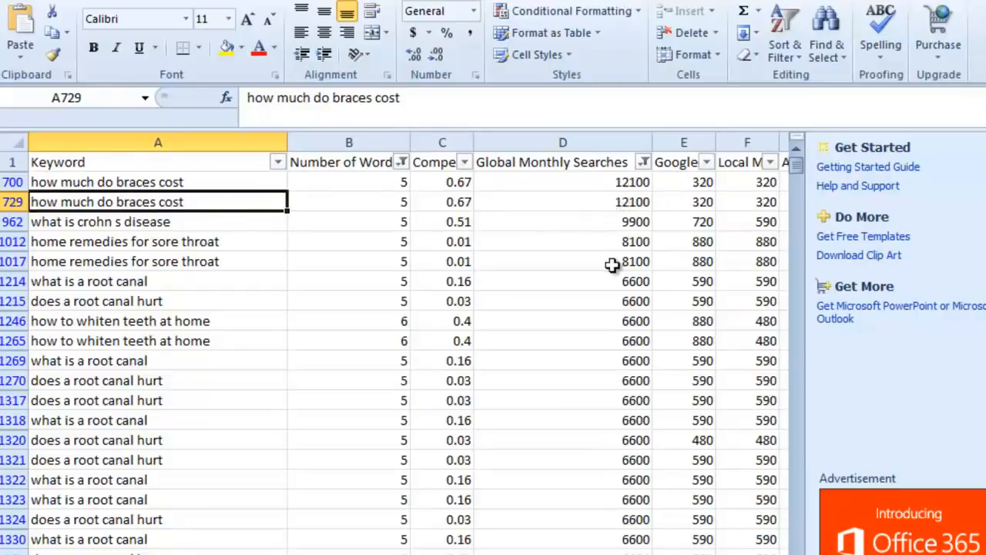
- Scroll further down the filtered list to review the five-plus-word keywords and their monthly search figures
scroll(599, 272, down, 1)
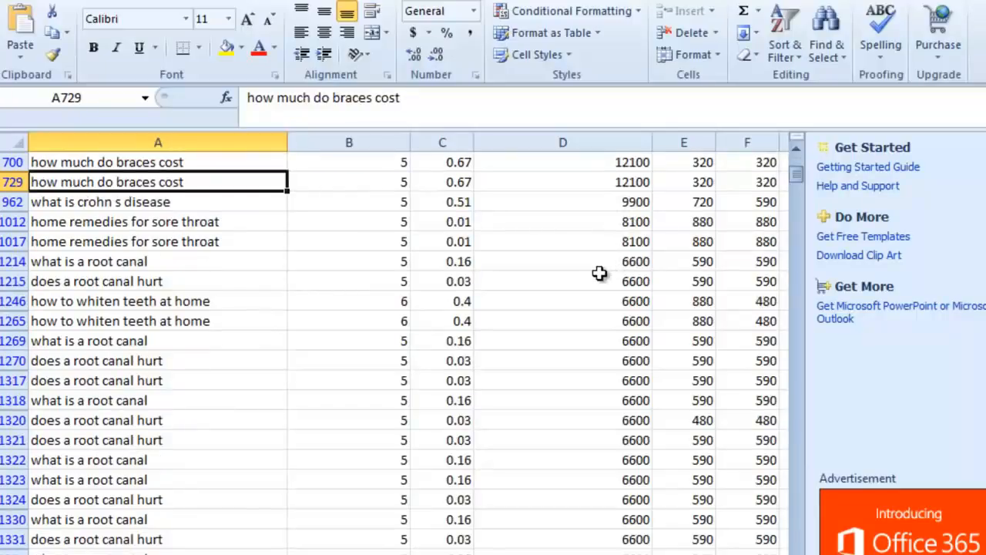
scroll(599, 272, down, 2)
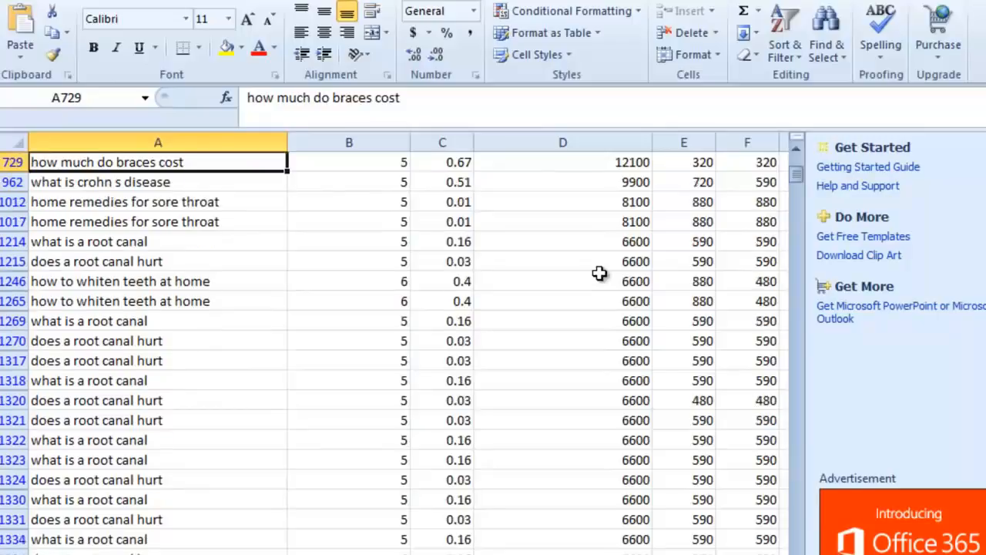
scroll(328, 416, down, 4)
scroll(327, 416, down, 9)
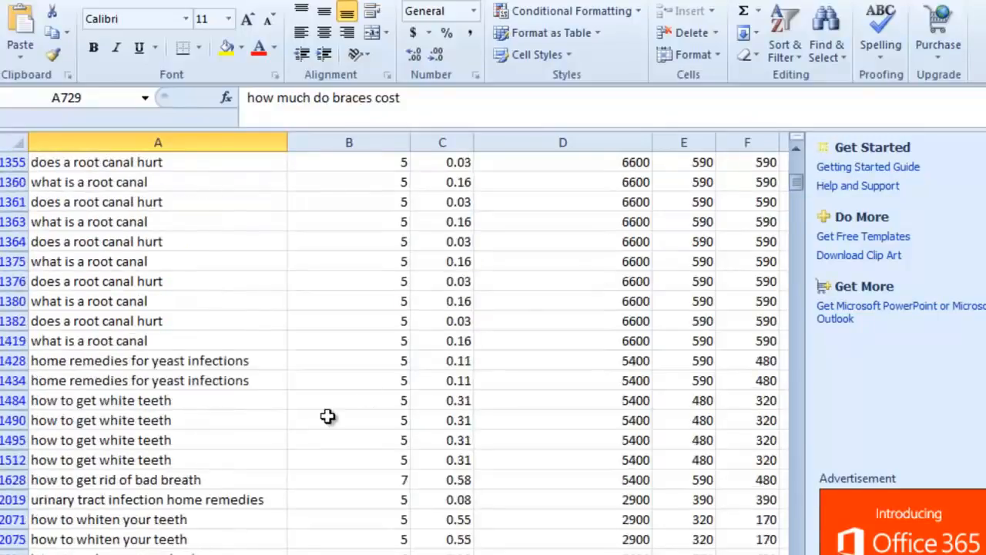
scroll(327, 416, down, 2)
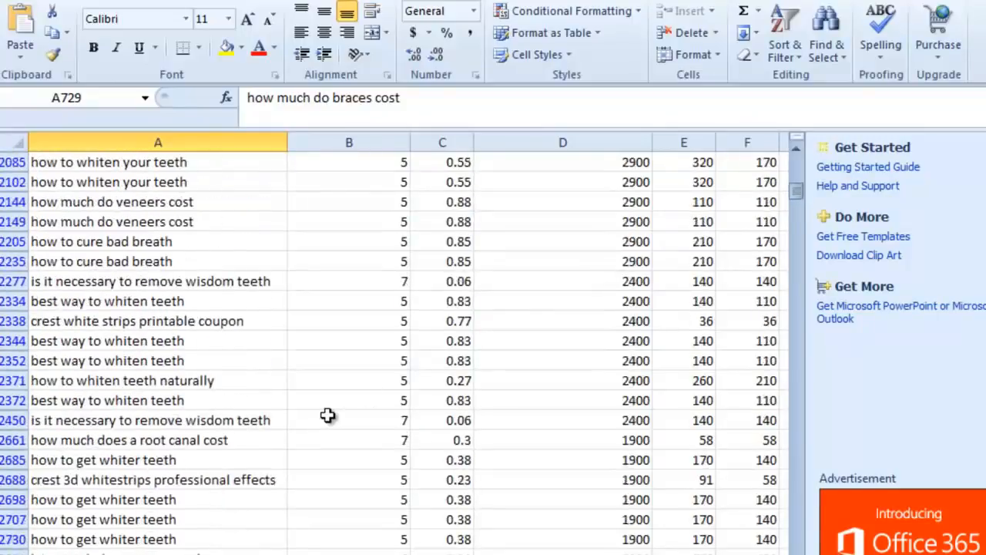
scroll(327, 416, down, 2)
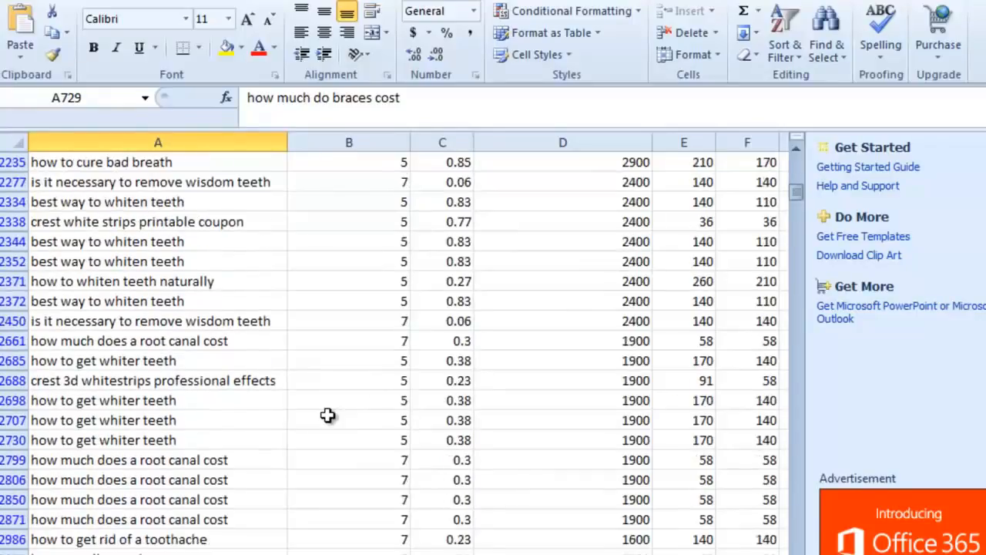
scroll(327, 416, up, 4)
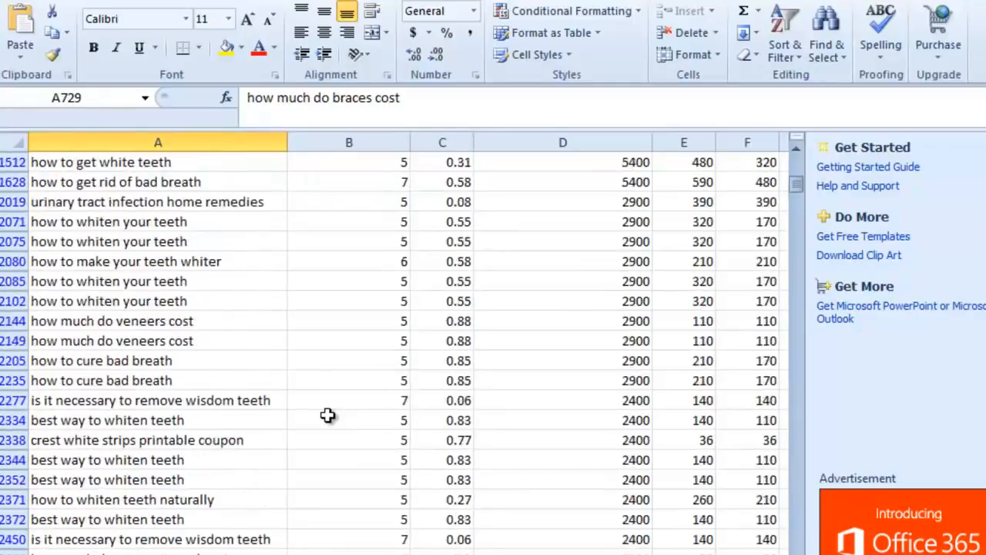
scroll(327, 416, down, 1)
scroll(327, 416, down, 2)
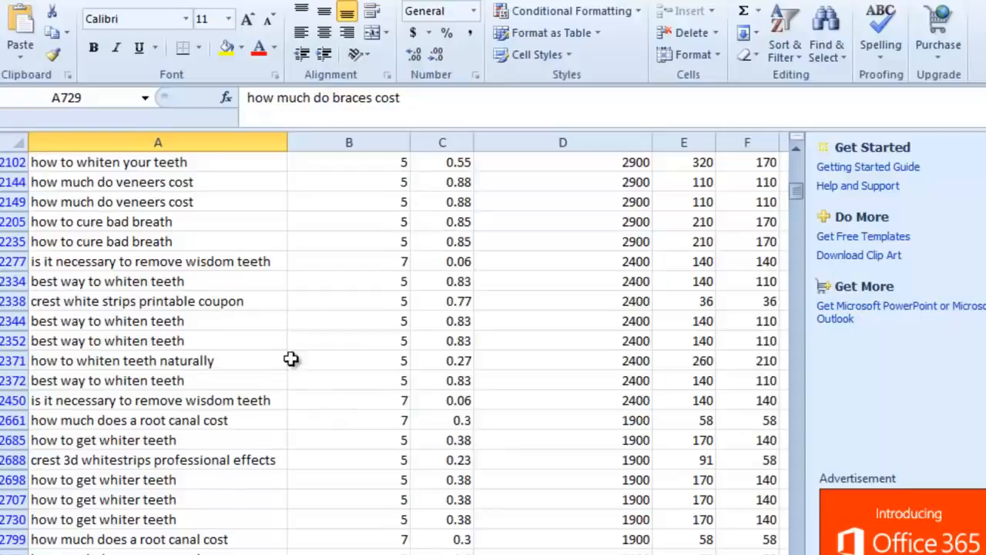
- Inspect the keyword, word count and global monthly searches cells of the 'is it necessary to remove wisdom teeth' row
click(84, 265)
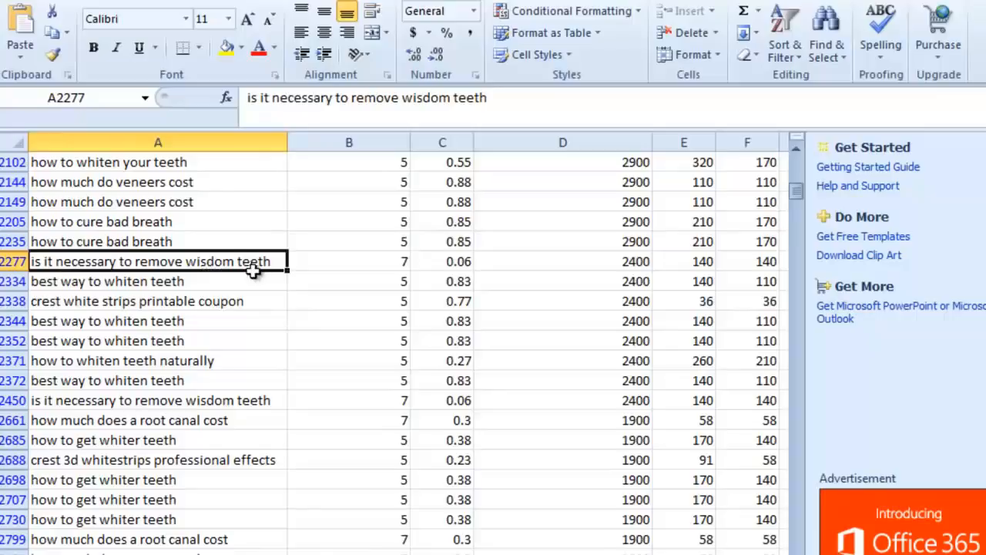
click(368, 263)
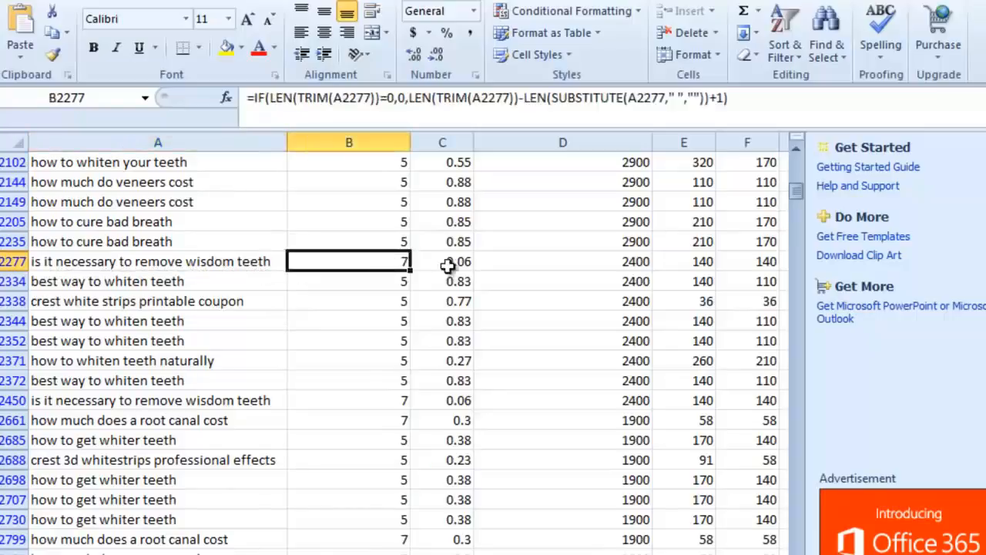
click(624, 262)
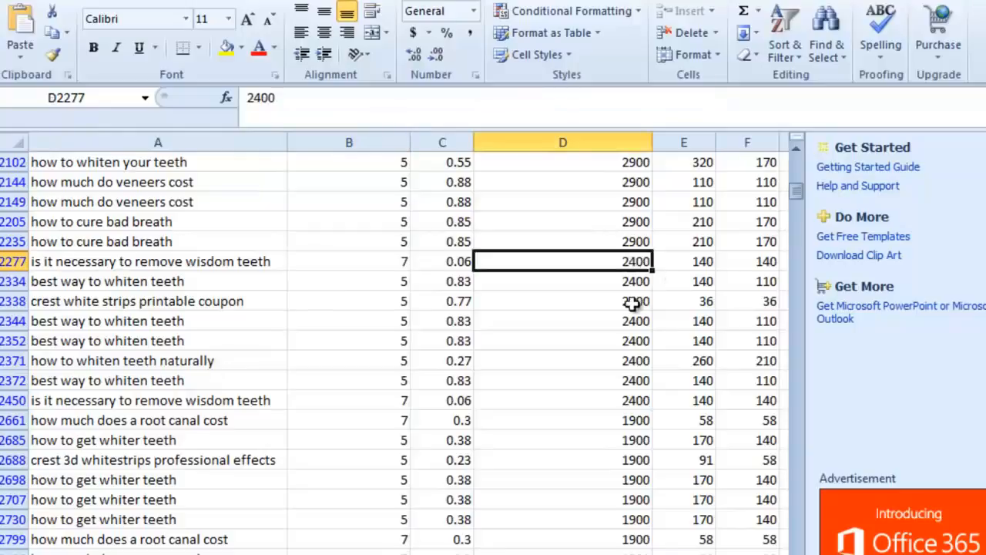